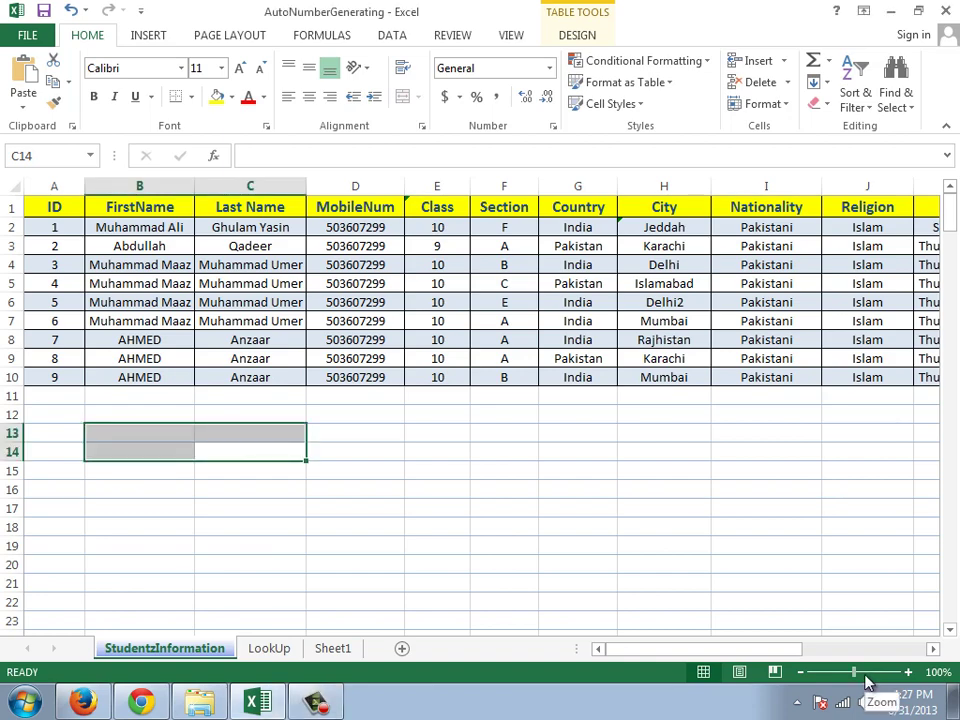
Zoom the student table view to about 148%.
left_click_drag(857, 680, 864, 672)
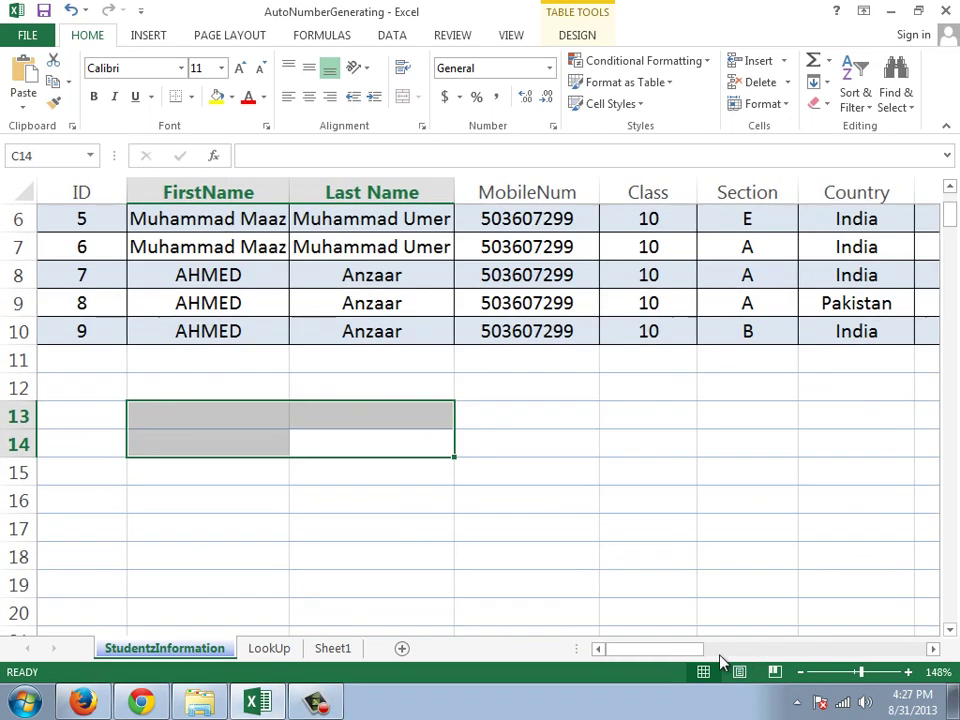
scroll(469, 291, "up", 2)
left_click(140, 278)
key("ctrl+Home")
Select cell B12, below the table, for the lookup formula.
left_click(278, 537)
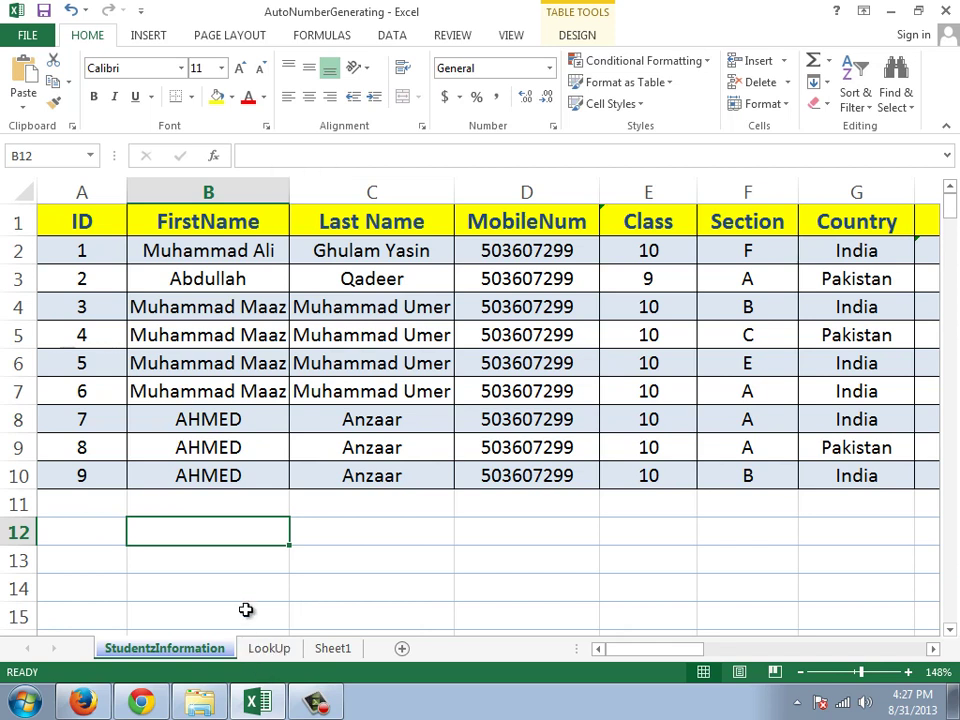
key("Up")
key("Down")
key("Up")
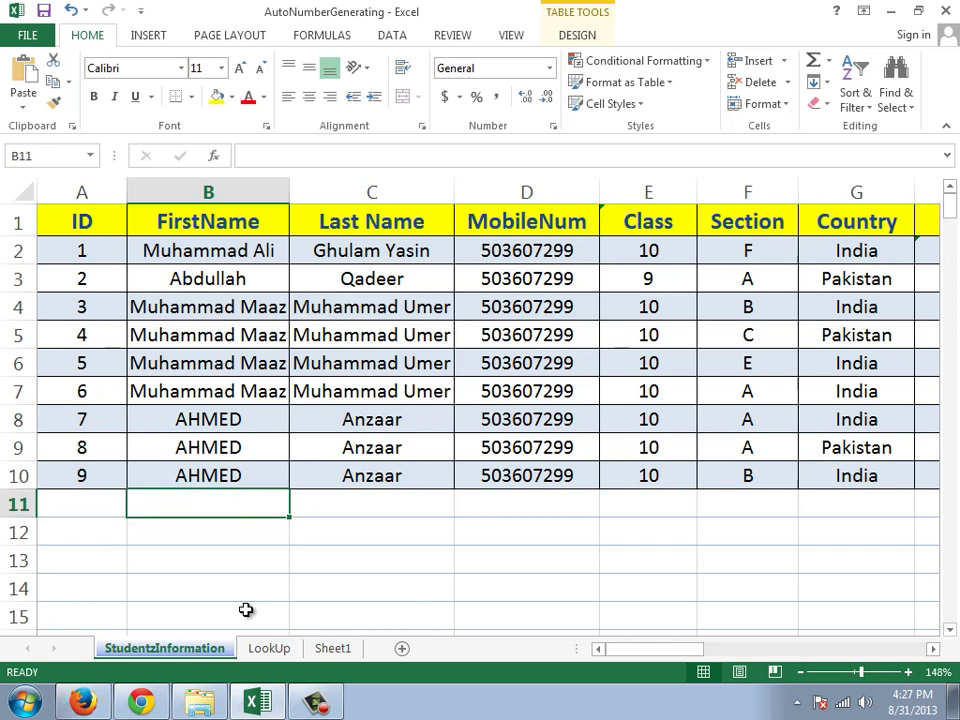
key("Down")
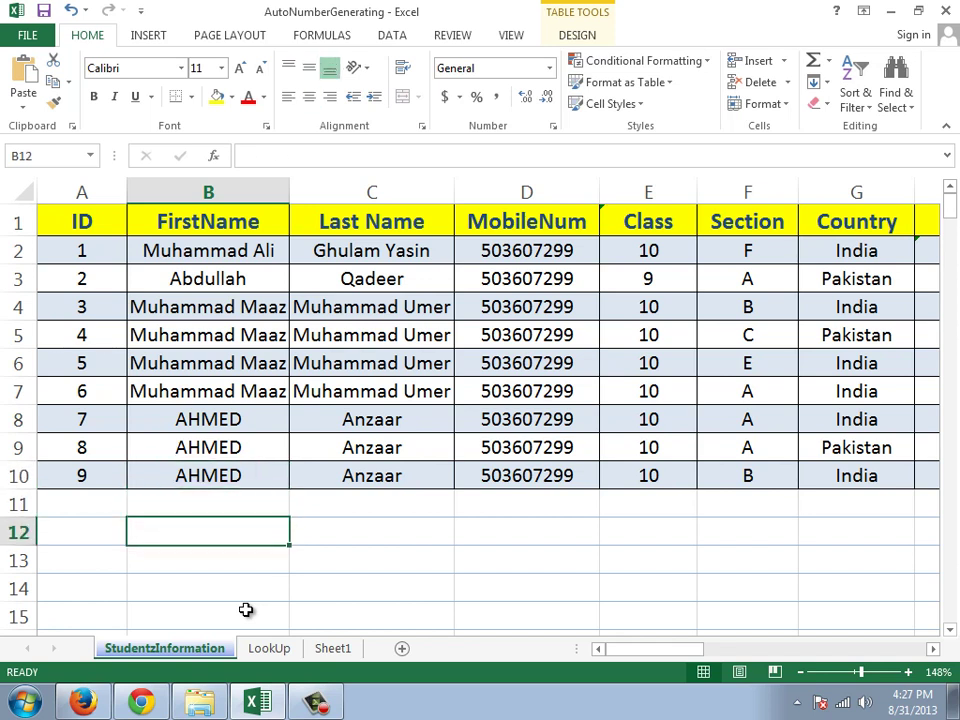
key("Up")
key("Down")
Begin B12's formula as =DGET(A1:L10, with the whole student table as the database.
type("=")
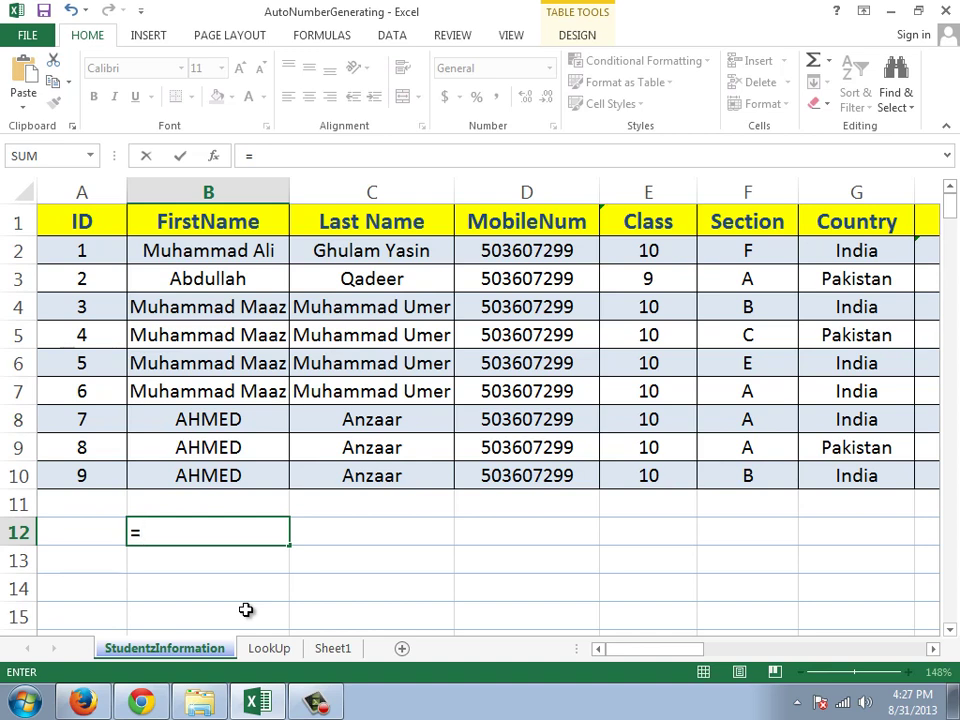
type("DGET(")
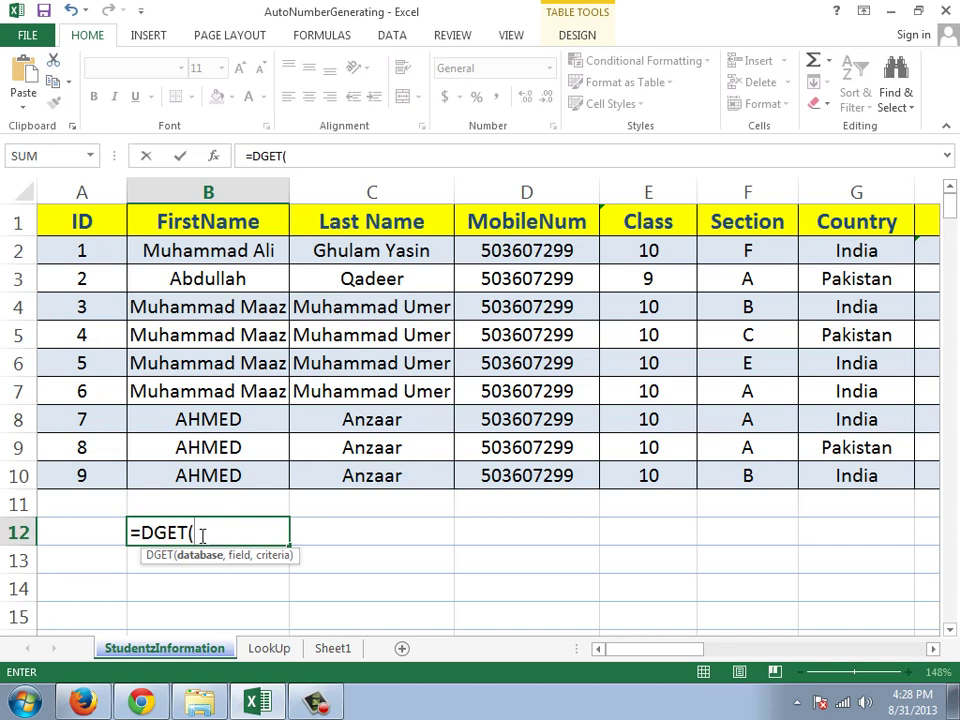
left_click(83, 221)
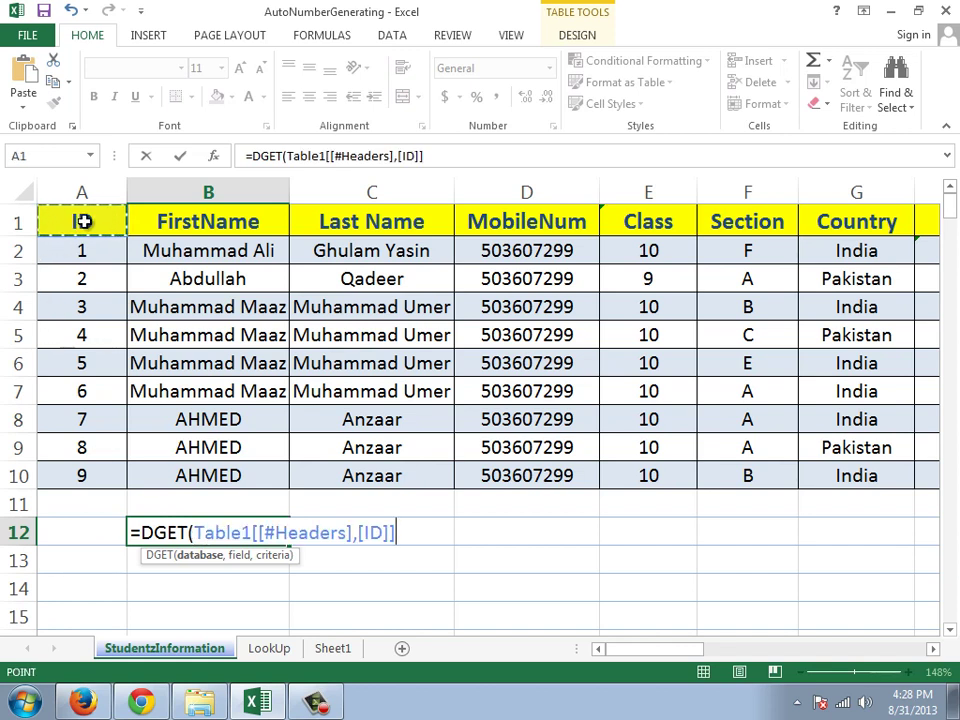
key("ctrl+shift+Down")
key("ctrl+shift+Right")
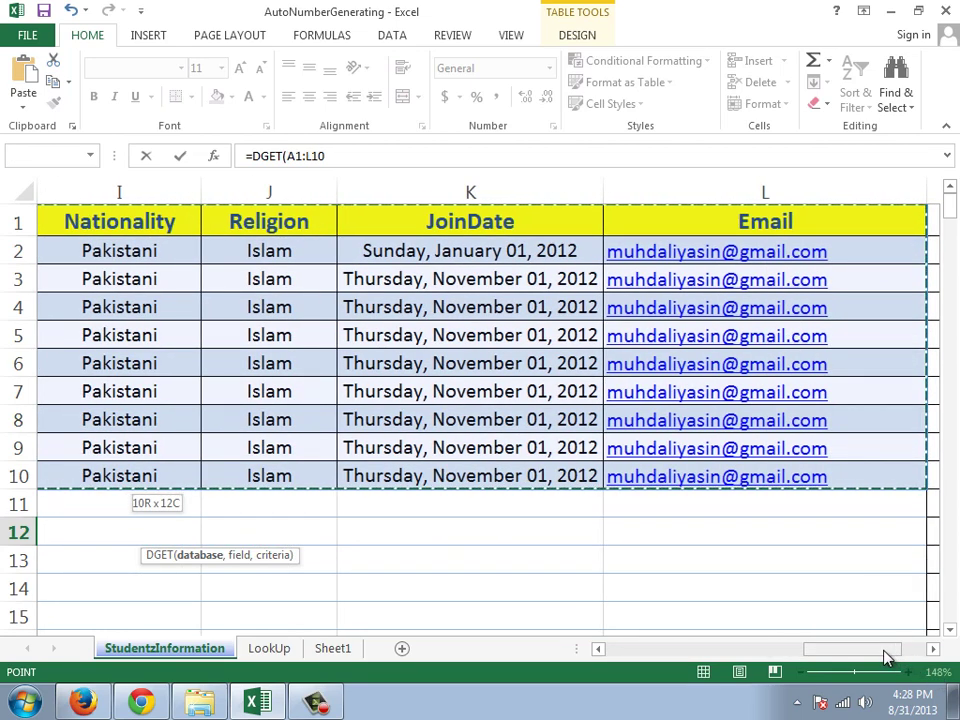
left_click_drag(885, 649, 678, 649)
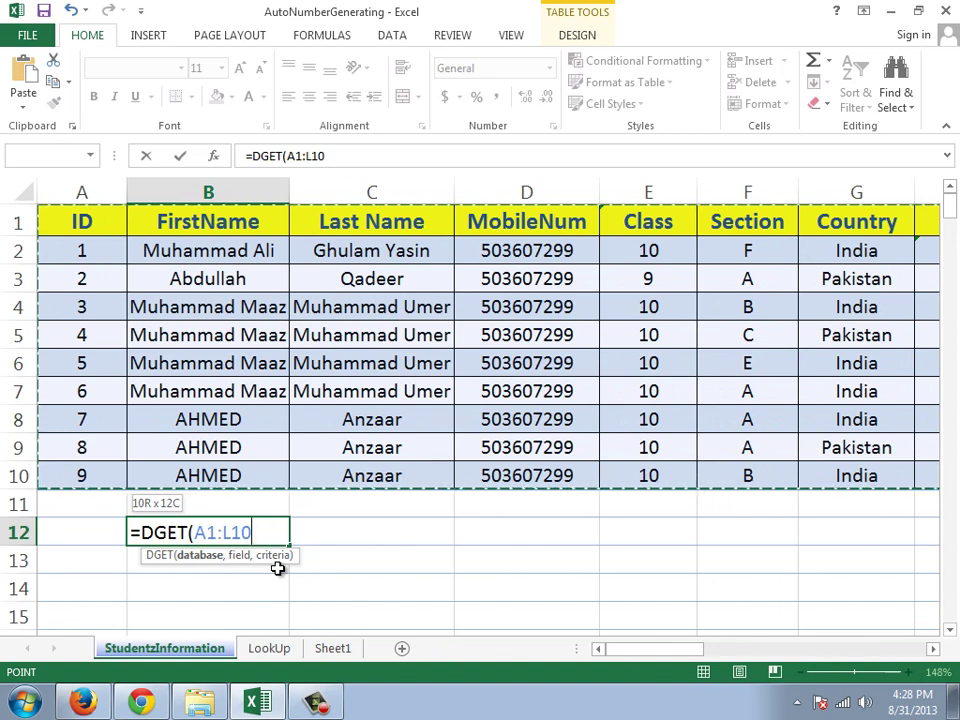
type(",")
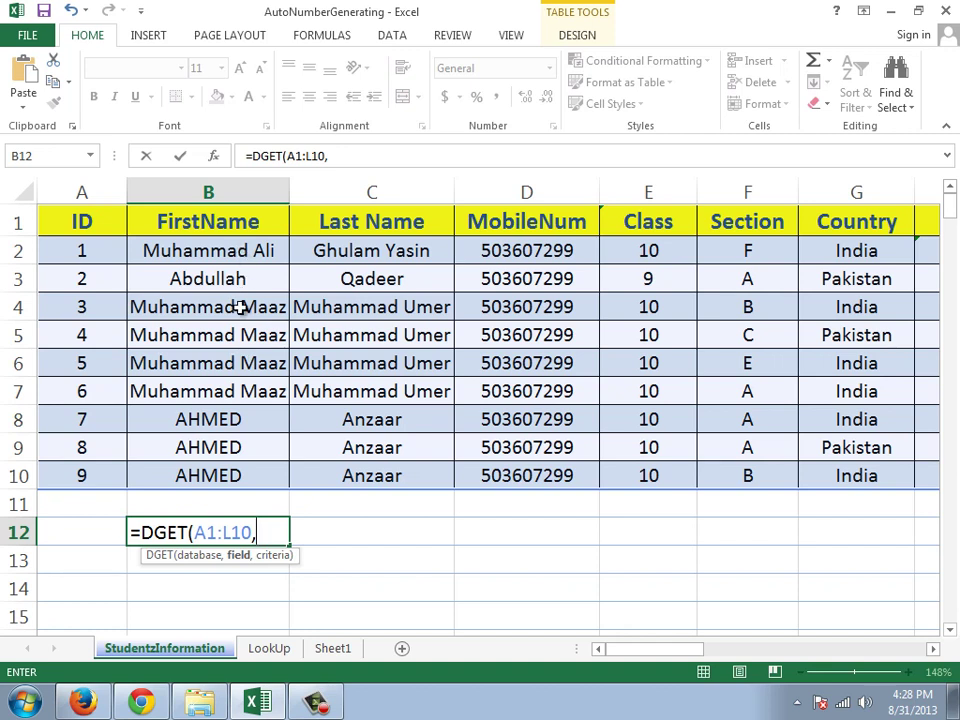
Complete B12 as =DGET(A1:L10,2,A11:A12), using field 2 and criteria A11:A12.
type("2,")
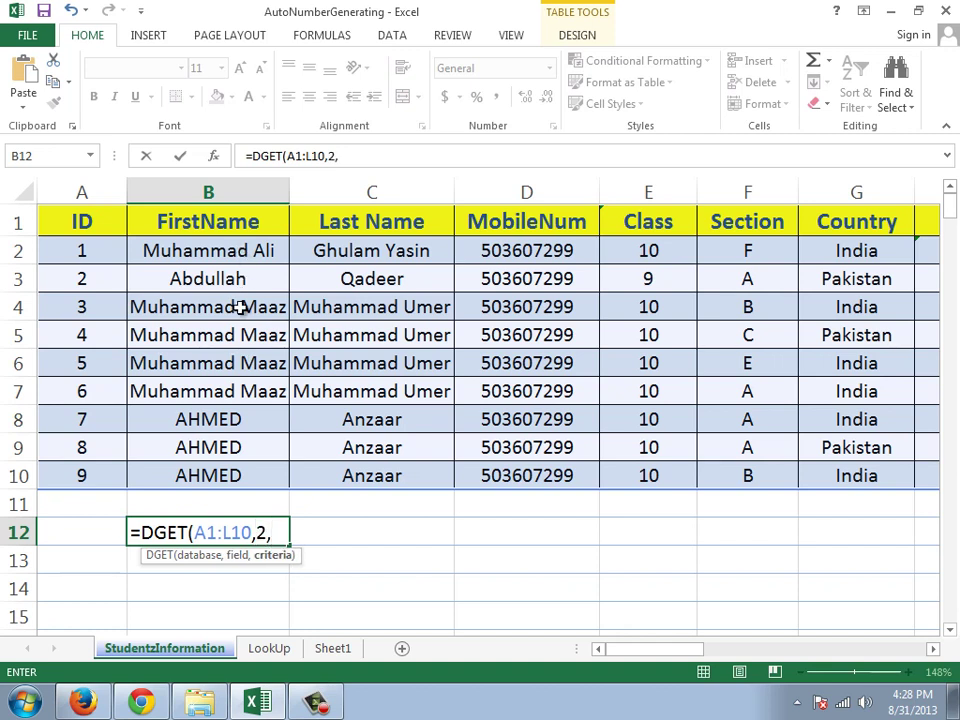
left_click_drag(638, 658, 577, 660)
left_click(94, 538)
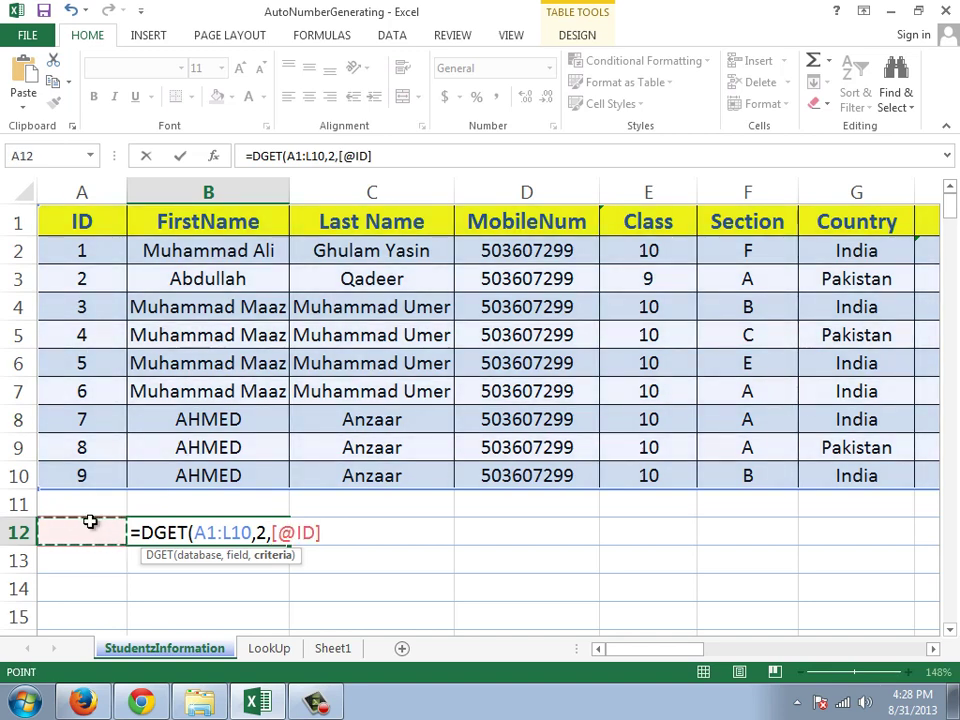
left_click_drag(86, 506, 89, 535)
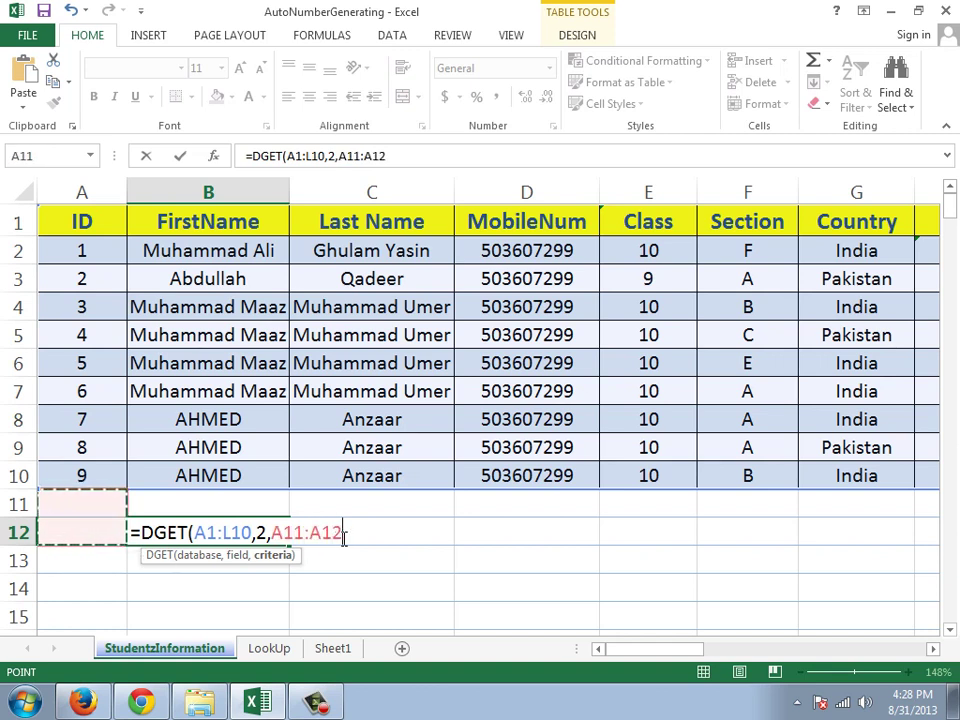
type(")")
key("Return")
key("Up")
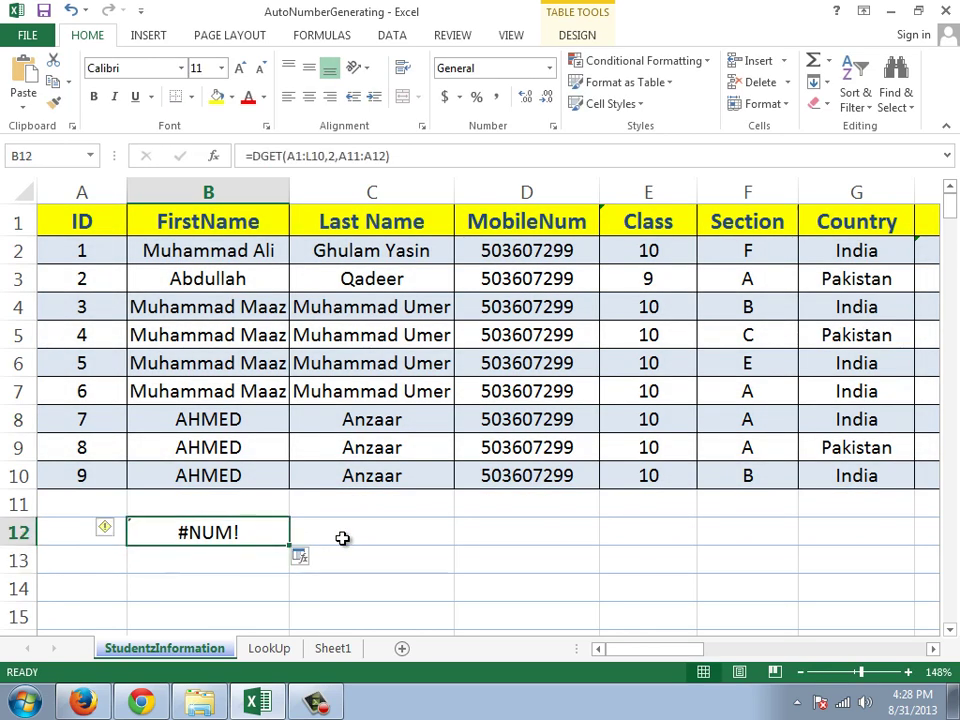
key("Up")
key("Left")
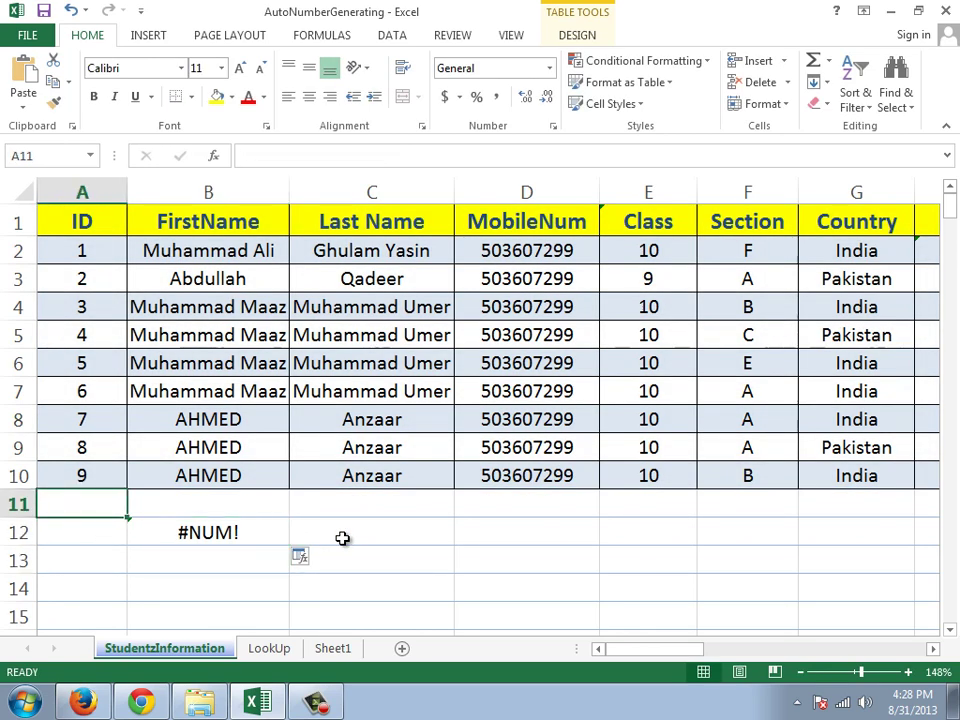
Enter the criteria header ID in A11, matching the table's ID header in A1.
type("id")
key("BackSpace")
key("BackSpace")
type("ID")
key("Return")
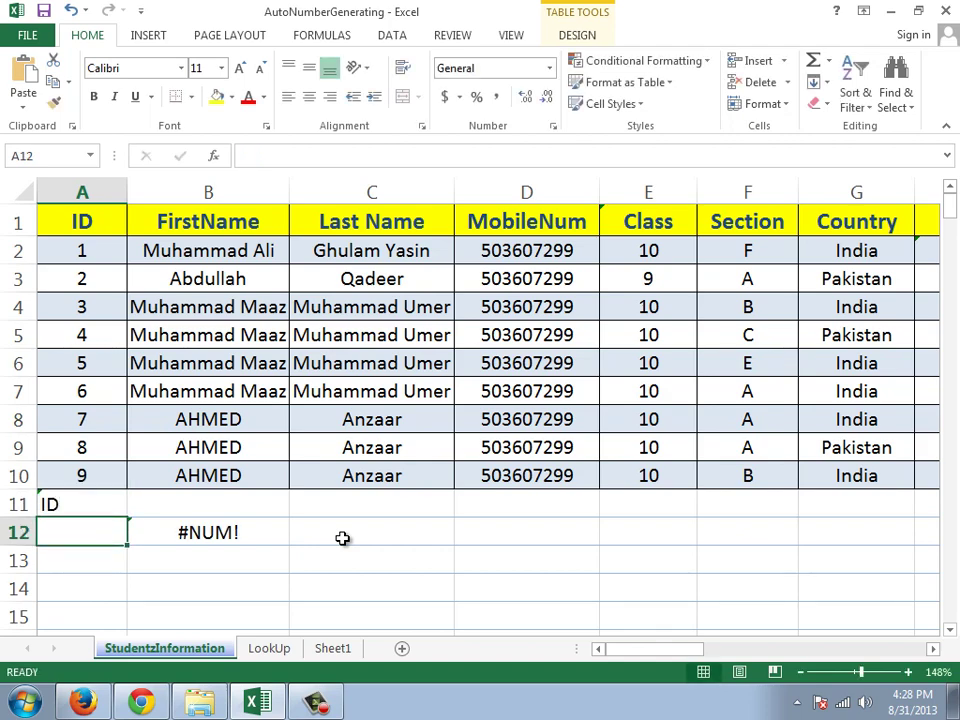
scroll(342, 538, "down", 1)
scroll(137, 276, "up", 1)
left_click(79, 222)
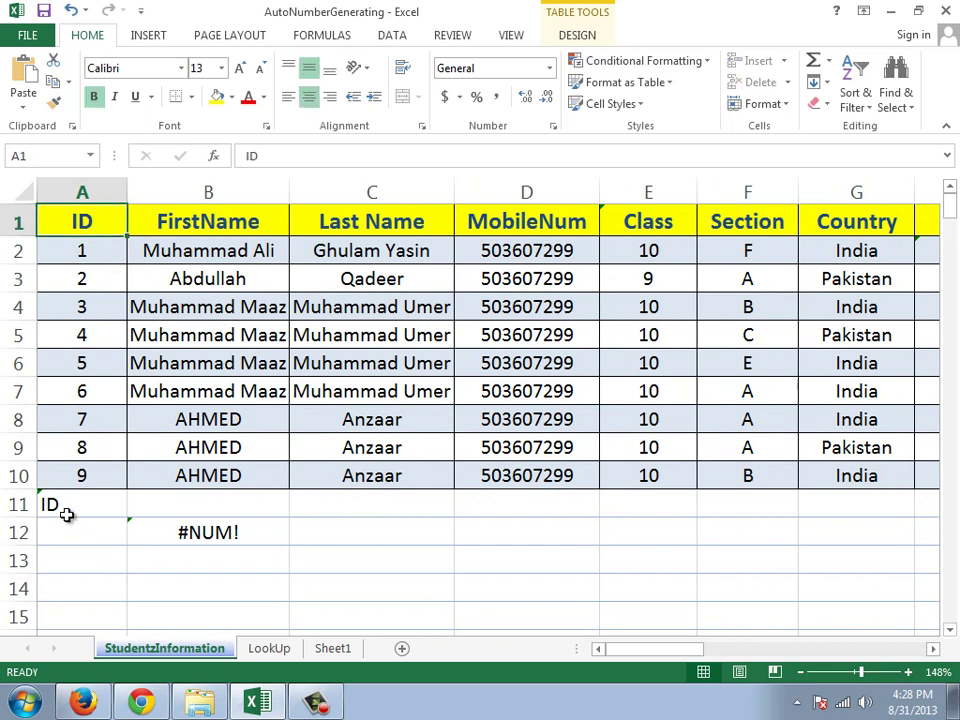
left_click(66, 508)
left_click(77, 221)
left_click(66, 504)
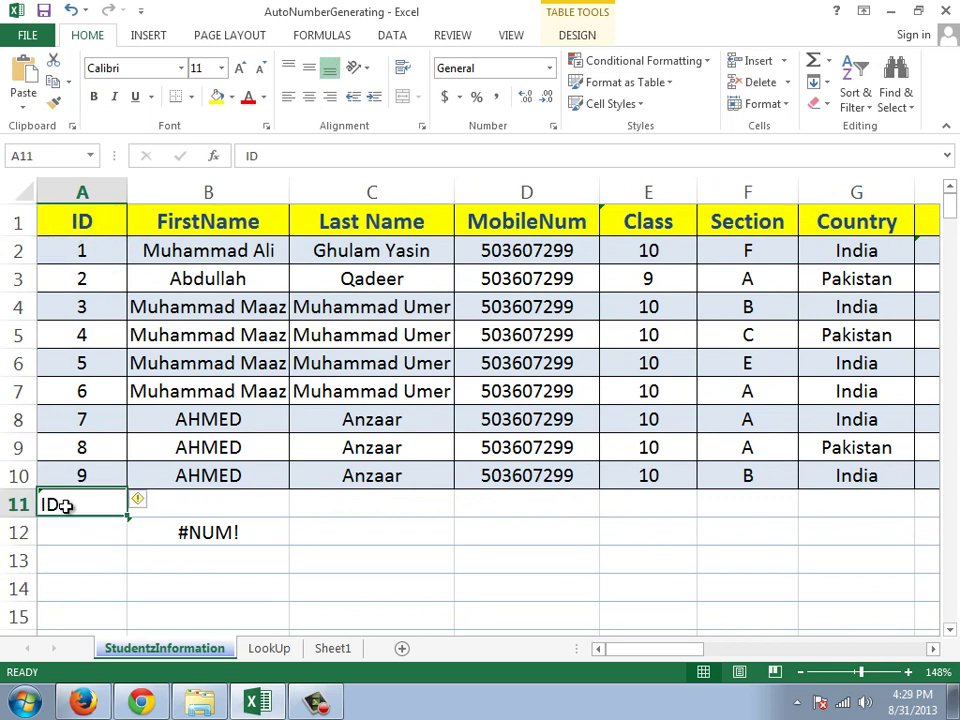
Enter ID 2 in A12 so B12 returns that student's first name.
left_click(70, 524)
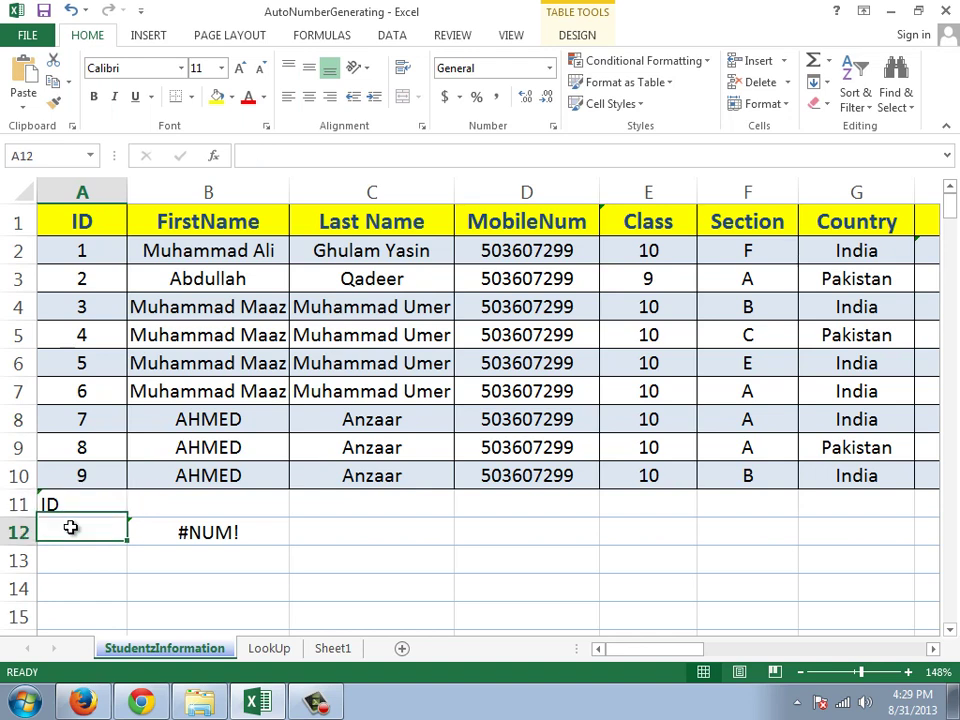
type("2")
key("Return")
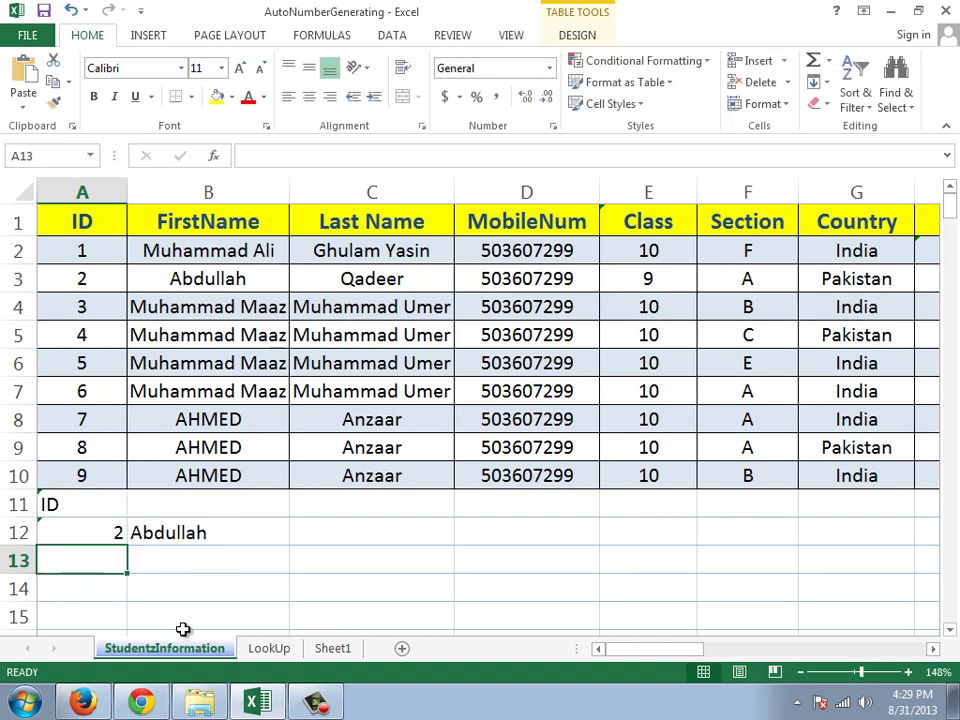
left_click(205, 287)
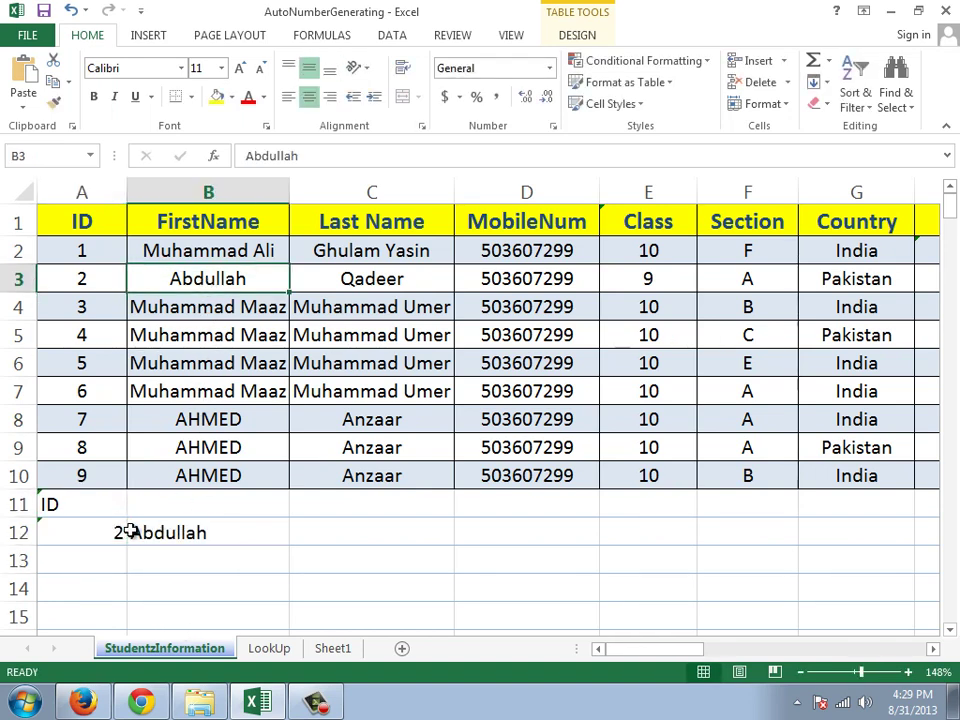
left_click(96, 533)
double_click(96, 506)
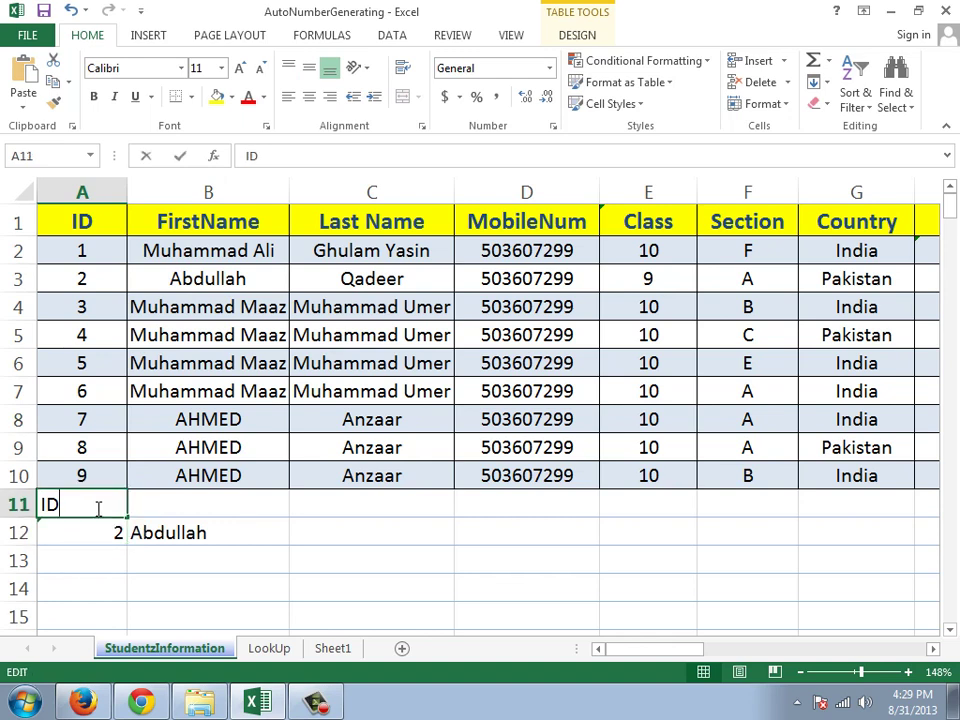
left_click(43, 505)
type("SOMETHING")
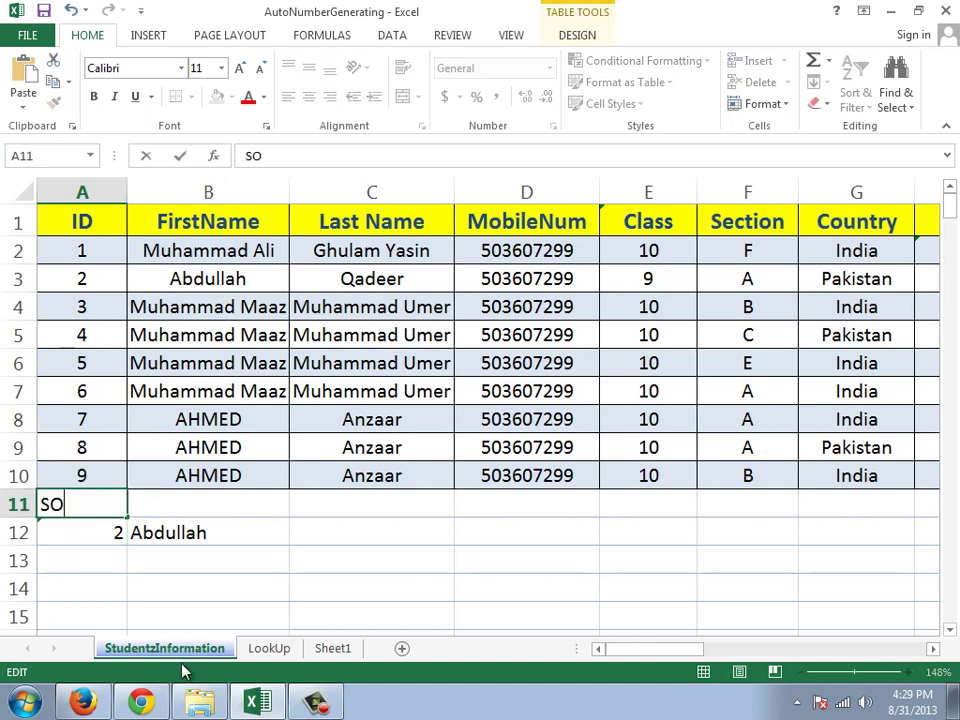
key("ctrl+Return")
key("Down")
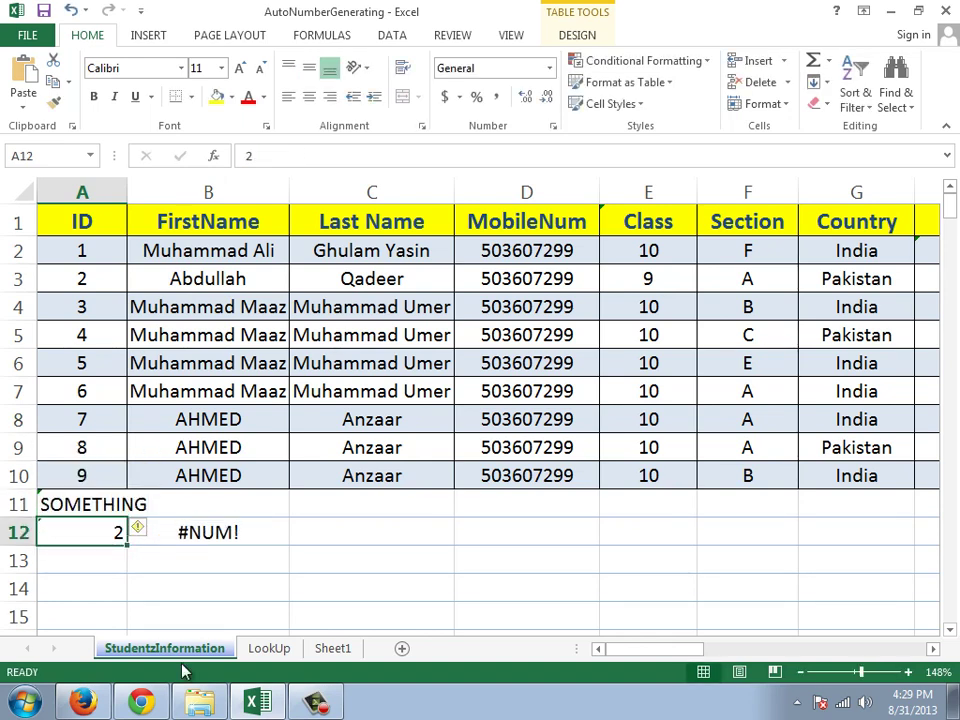
left_click(240, 531)
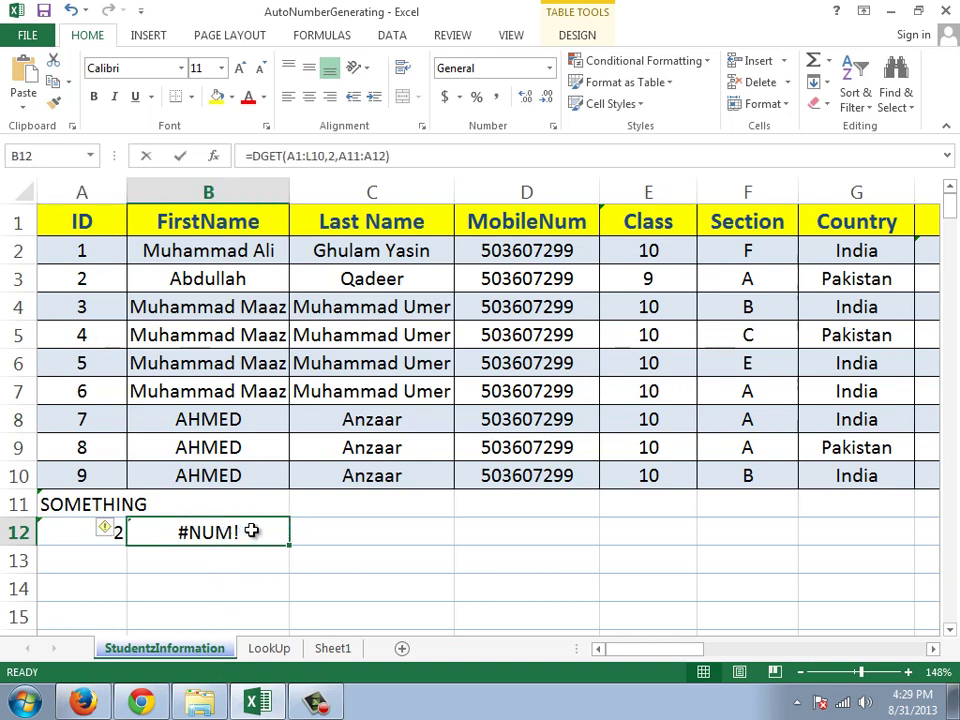
double_click(251, 531)
key("Escape")
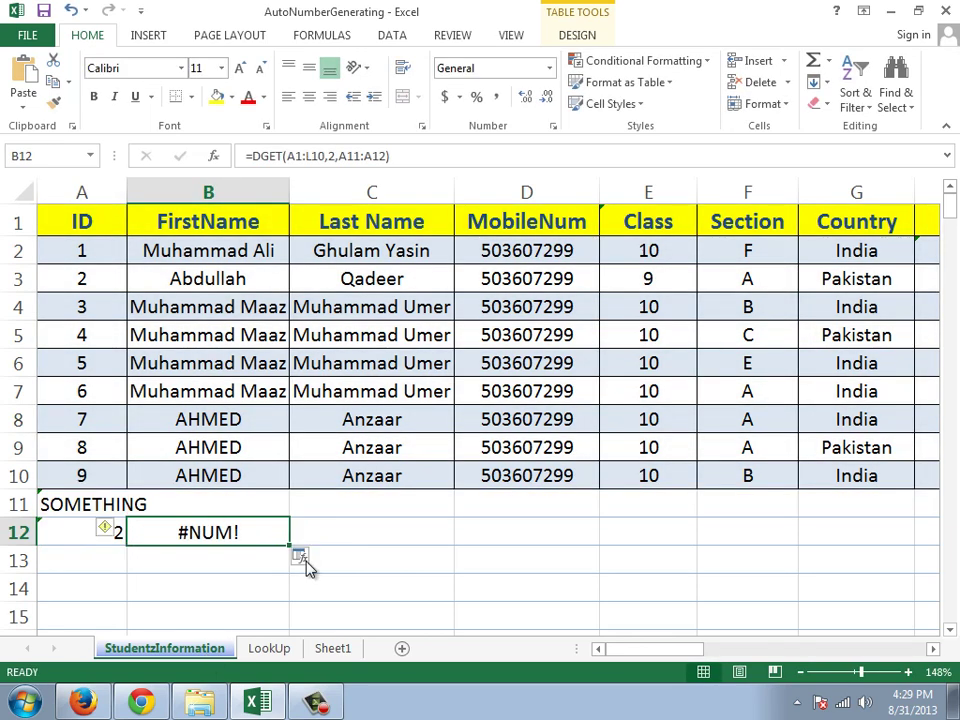
left_click(105, 501)
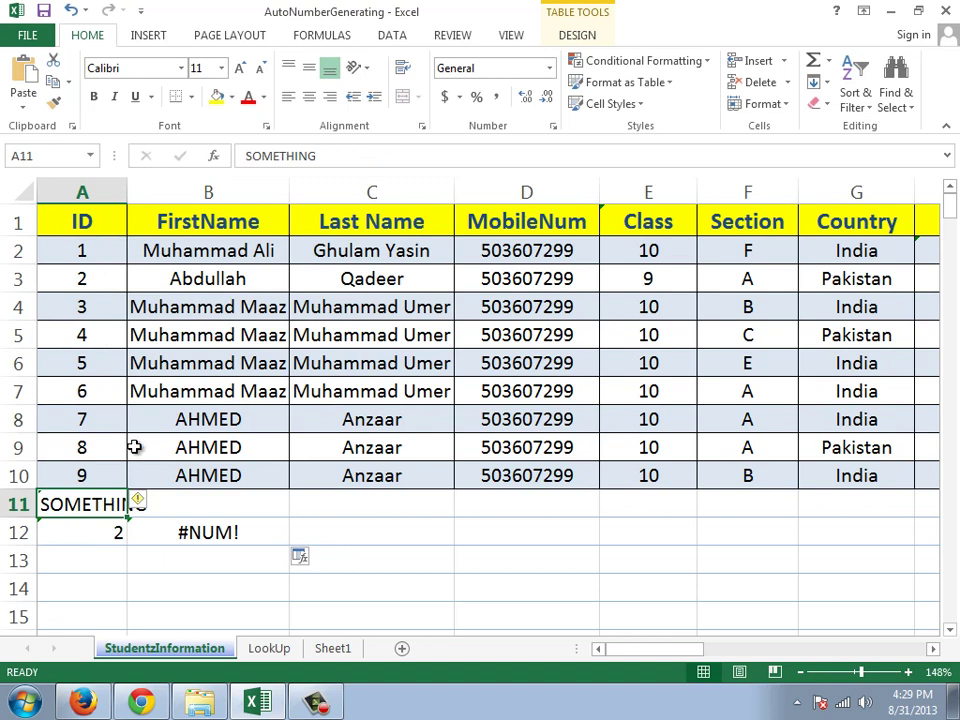
type("ID")
key("Return")
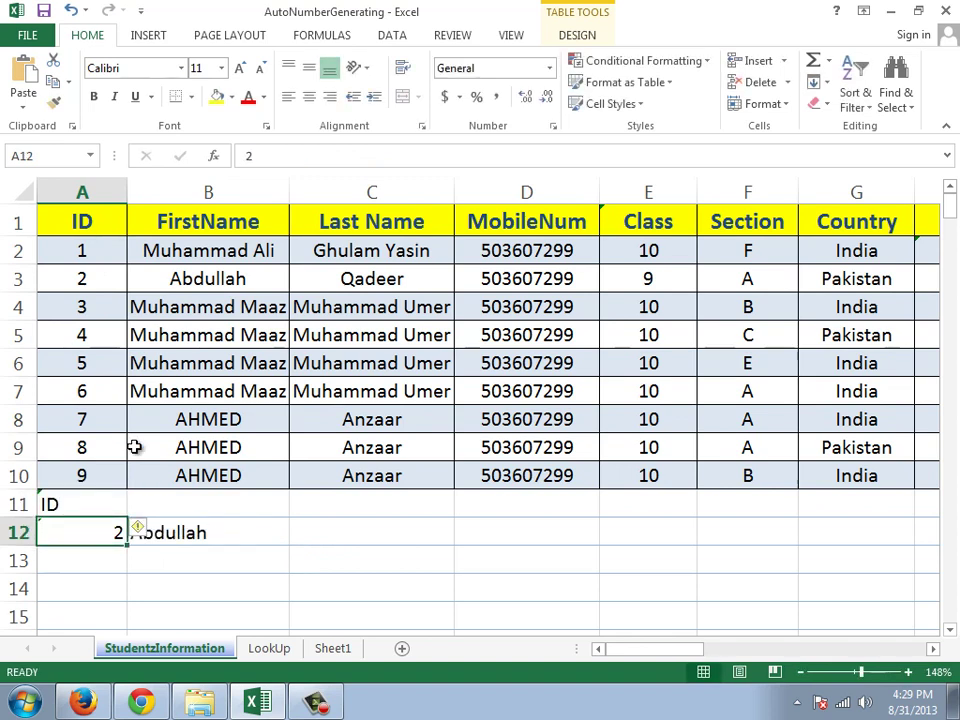
Fill B12's lookup into C12, where it shifts to =DGET(B1:M10,2,B11:B12) and shows #VALUE!
left_click(200, 534)
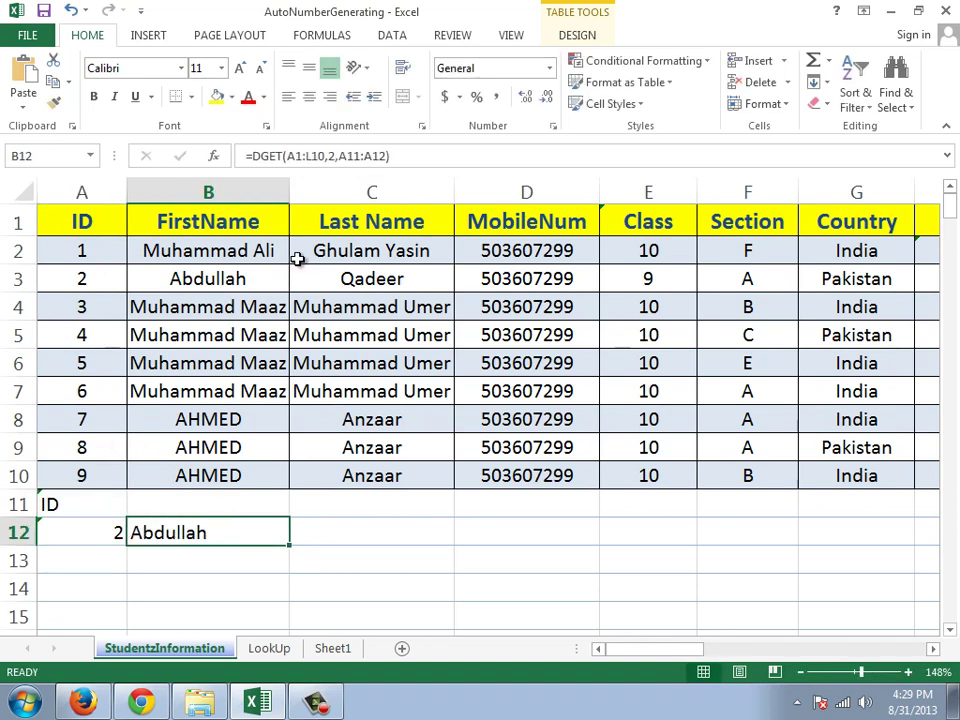
left_click(336, 535)
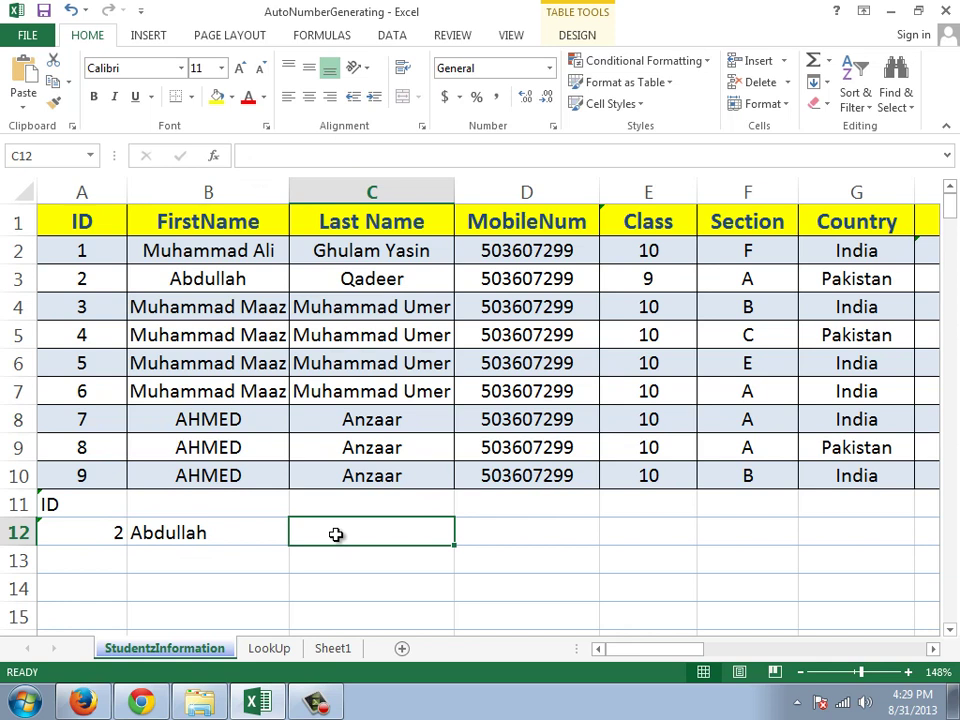
left_click(200, 532)
left_click_drag(289, 543, 377, 536)
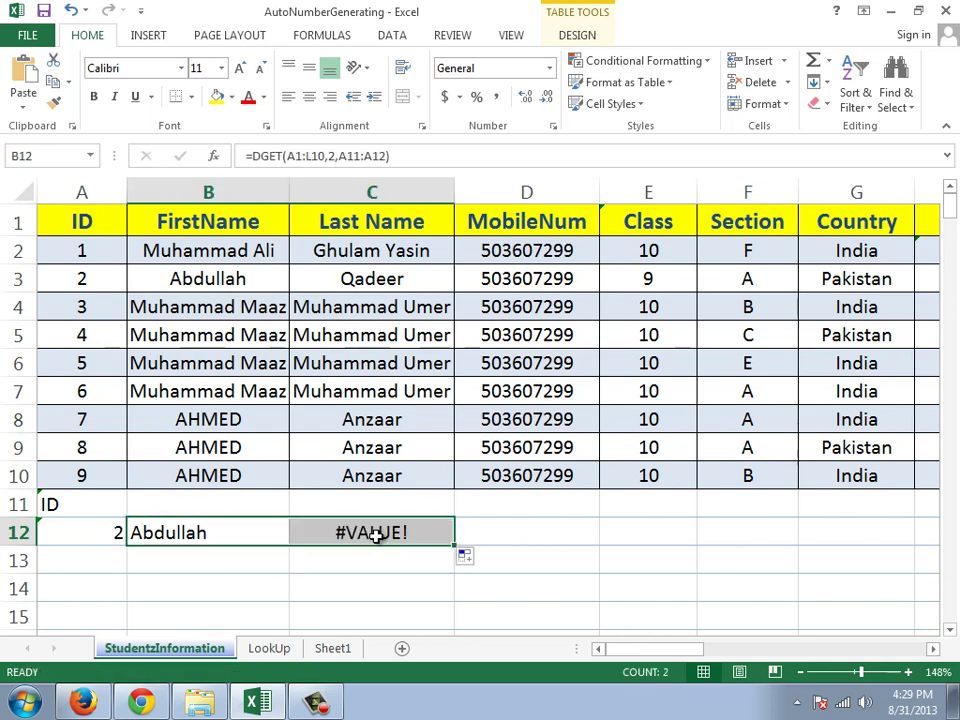
left_click(377, 534)
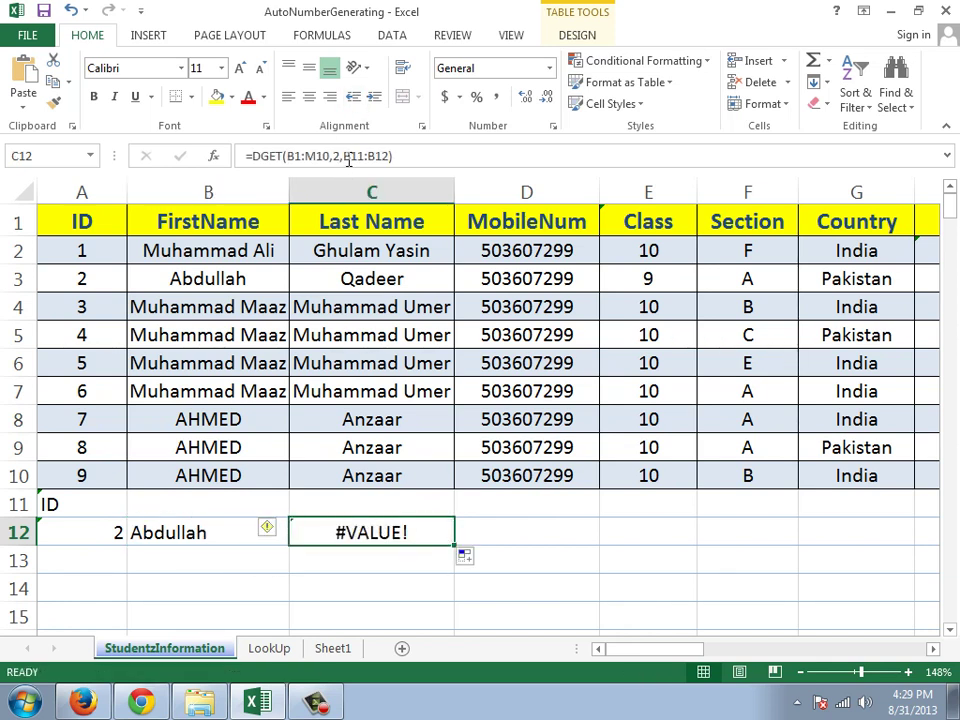
double_click(201, 533)
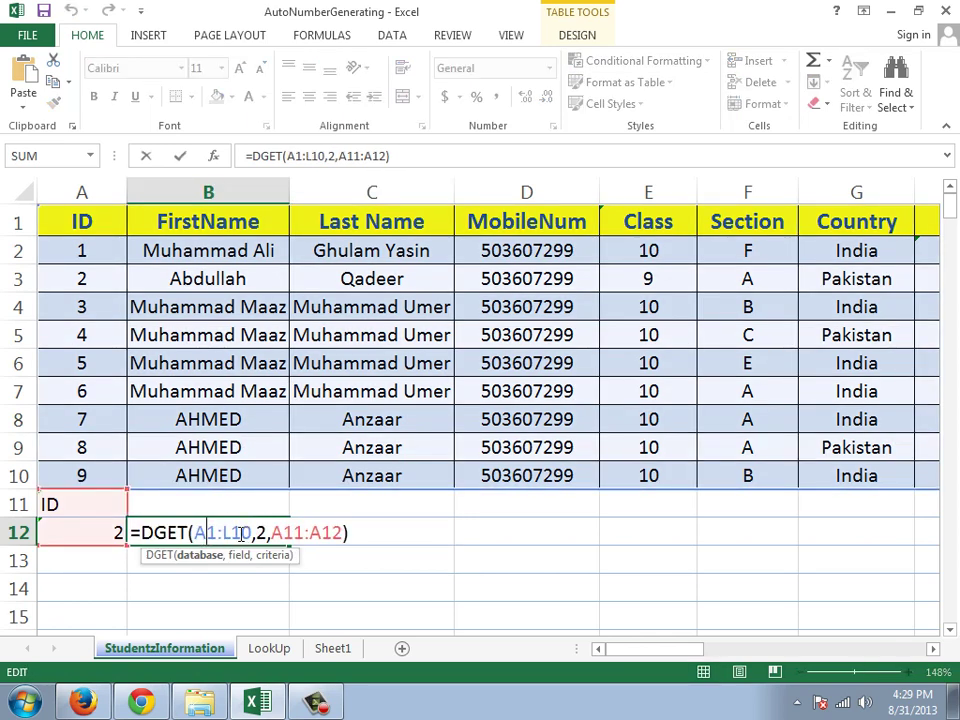
Change B12's formula to absolute references: =DGET($A$1:$L$10,2,$A$11:$A$12).
key("F4")
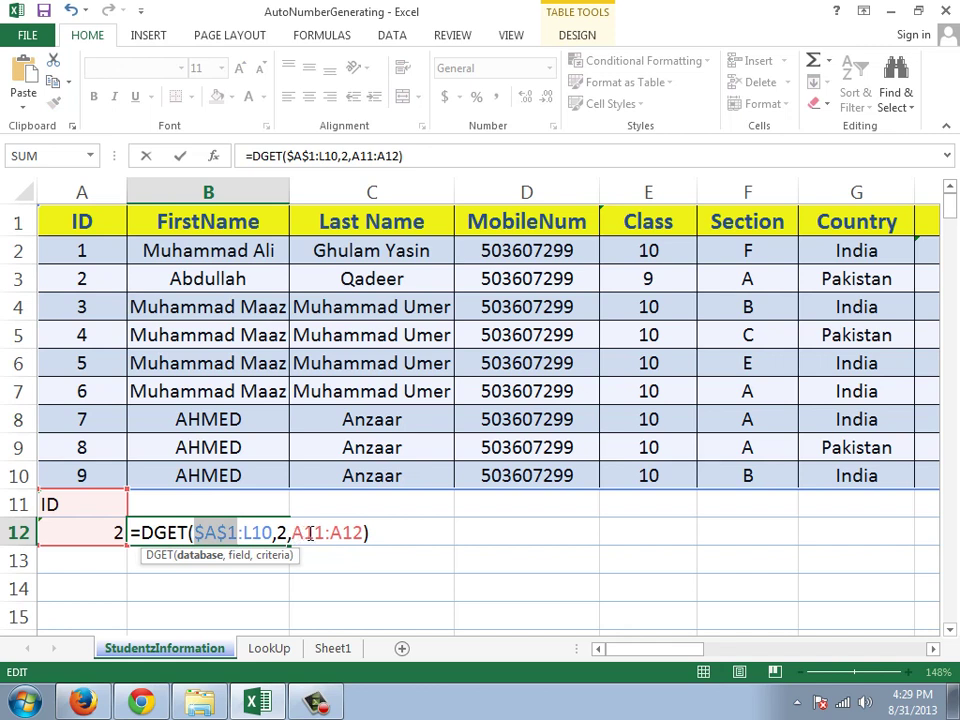
left_click(311, 533)
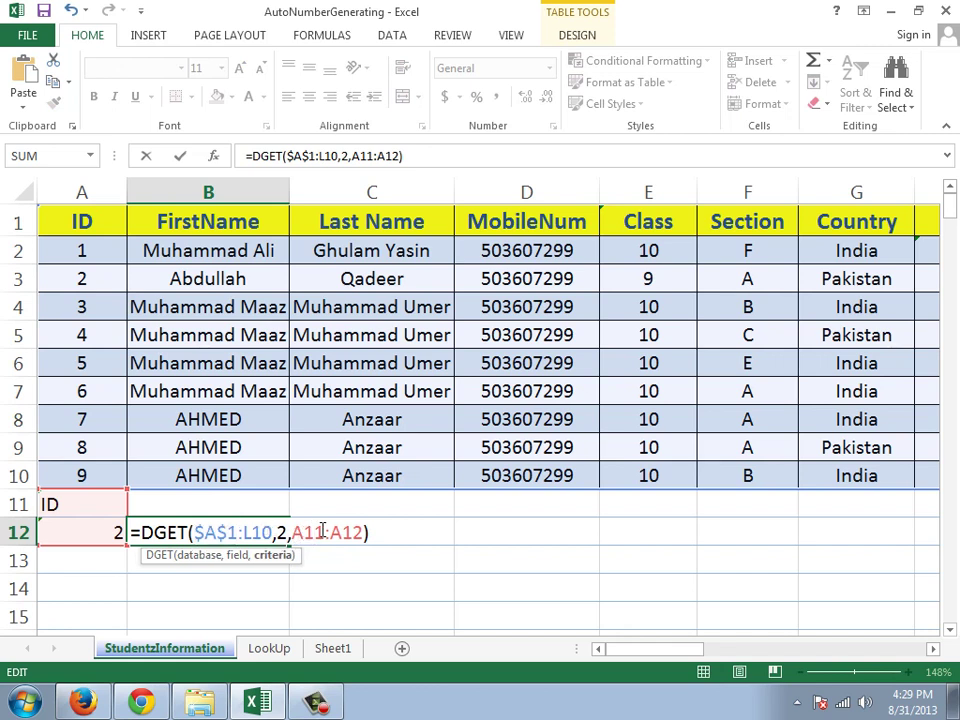
key("F4")
left_click(258, 532)
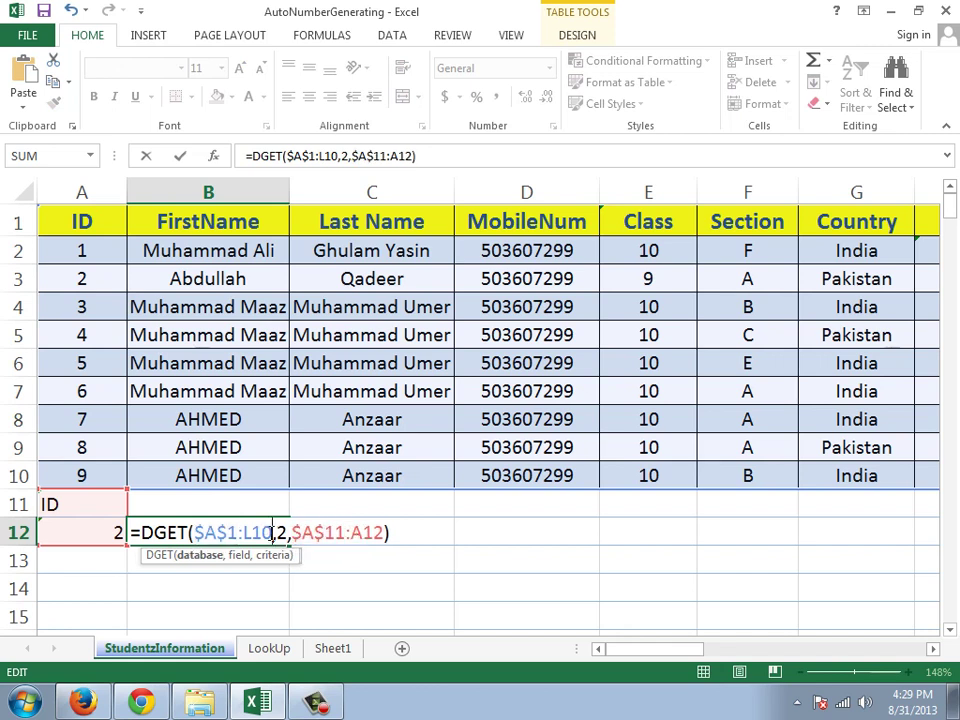
key("F4")
left_click(370, 533)
key("F4")
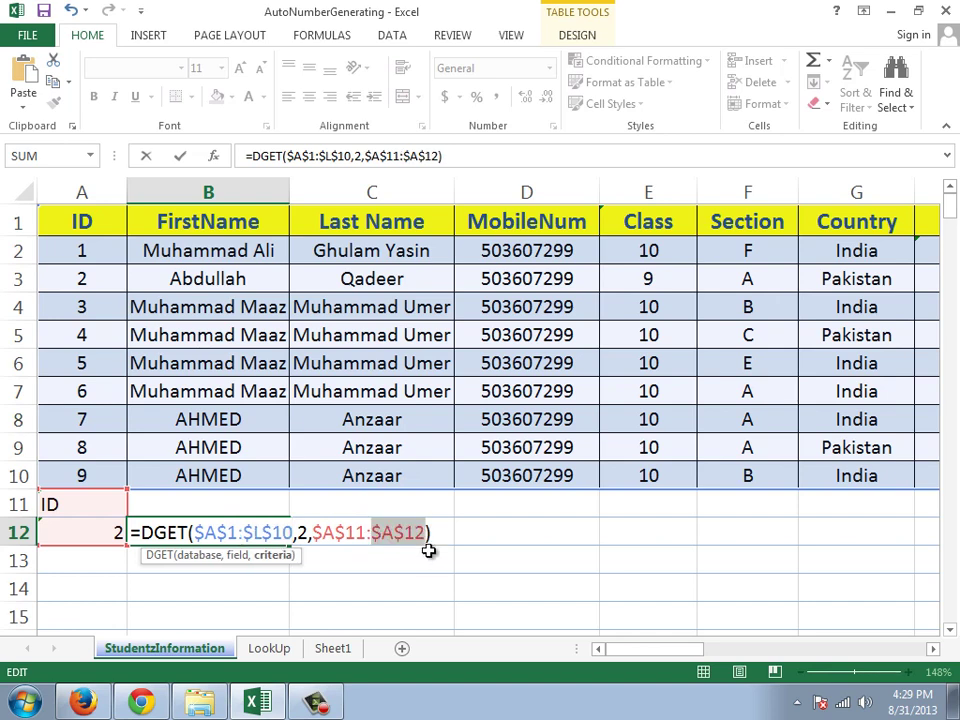
left_click(432, 532)
key("ctrl+Return")
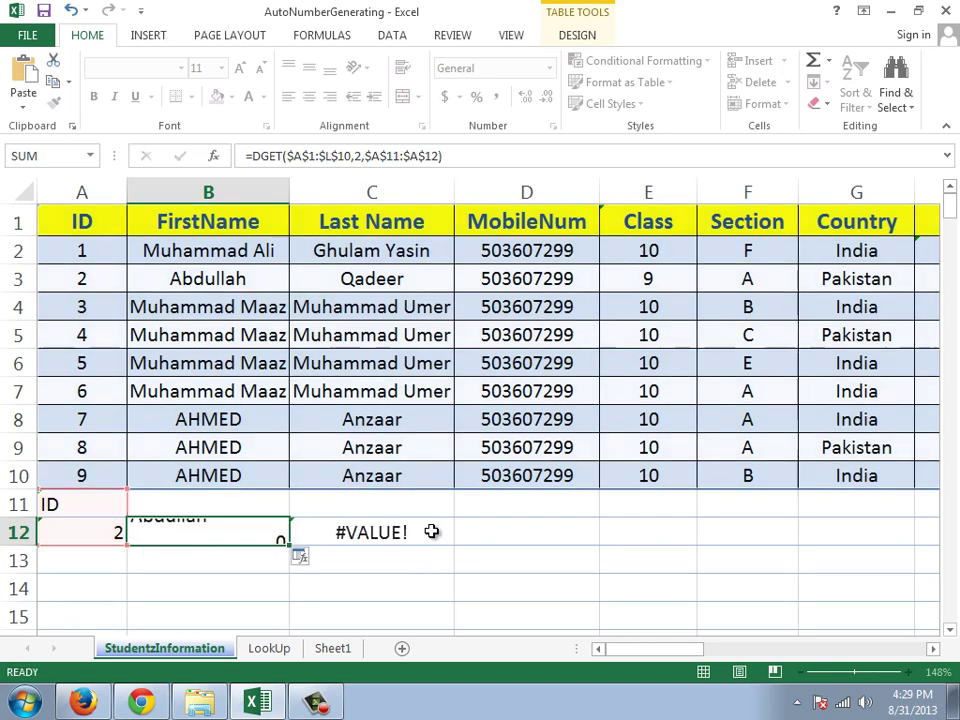
Abandon an attempted edit of C12's shifted range and clear the #VALUE! formula from C12.
left_click(417, 528)
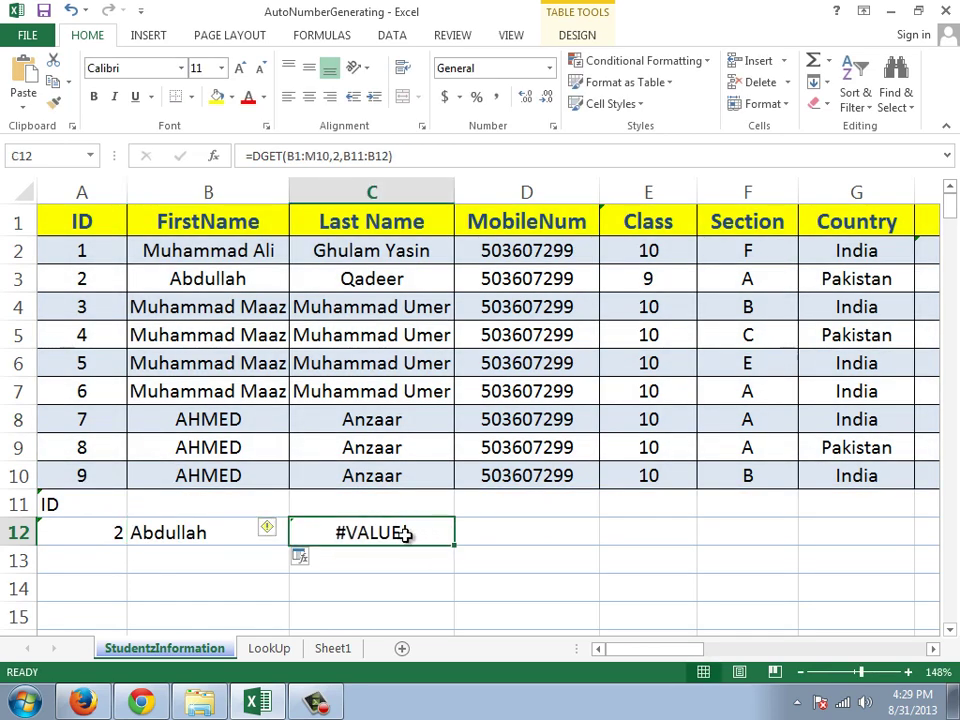
double_click(405, 533)
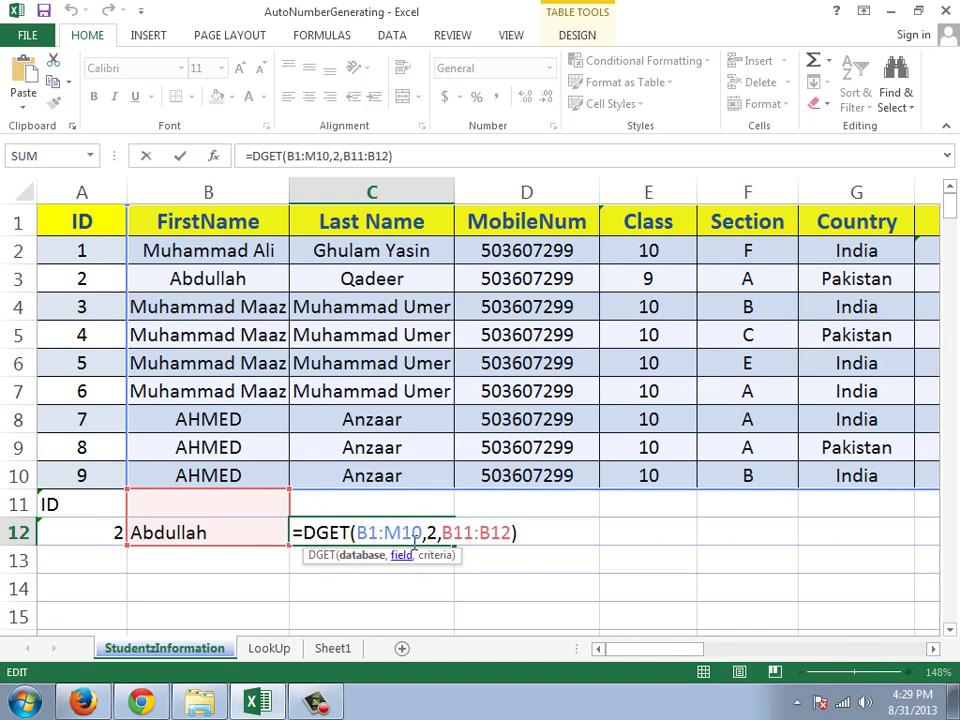
double_click(415, 532)
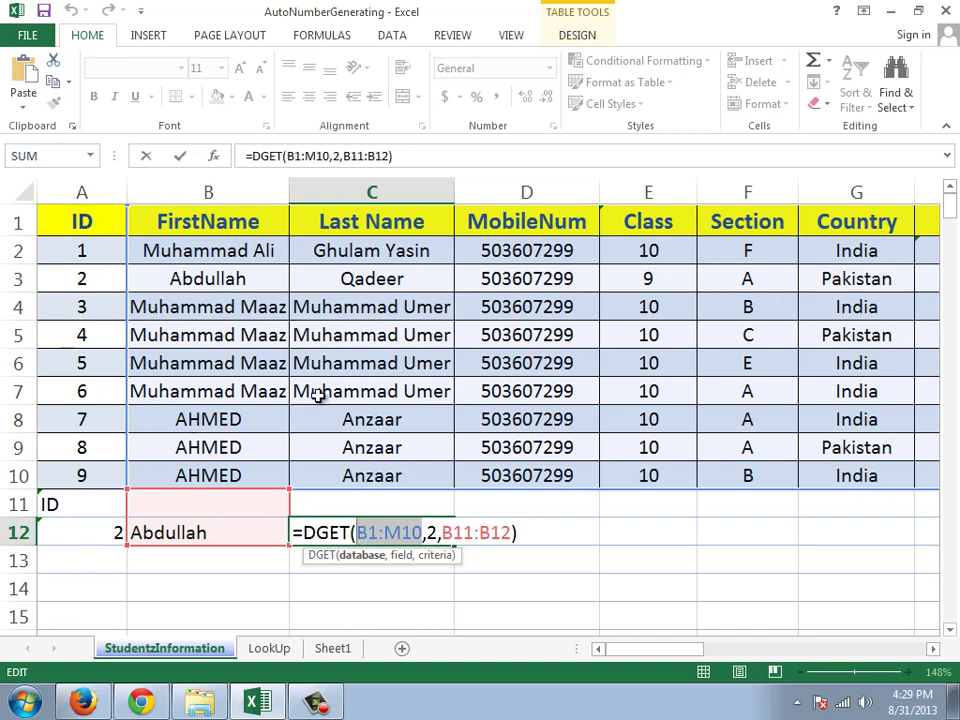
key("BackSpace")
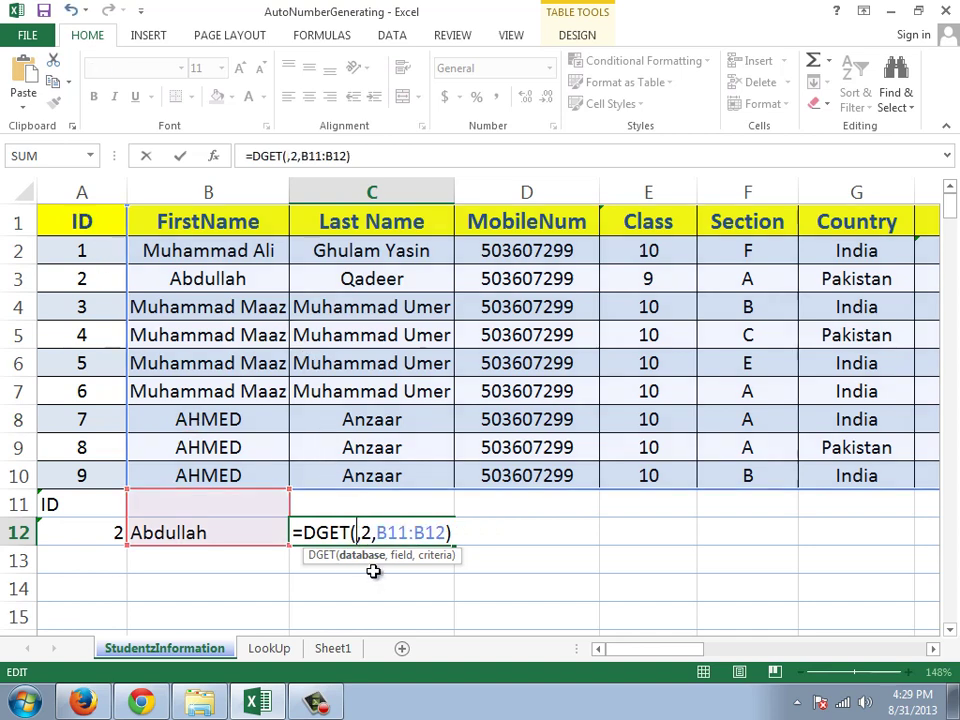
left_click(350, 578)
left_click(306, 532)
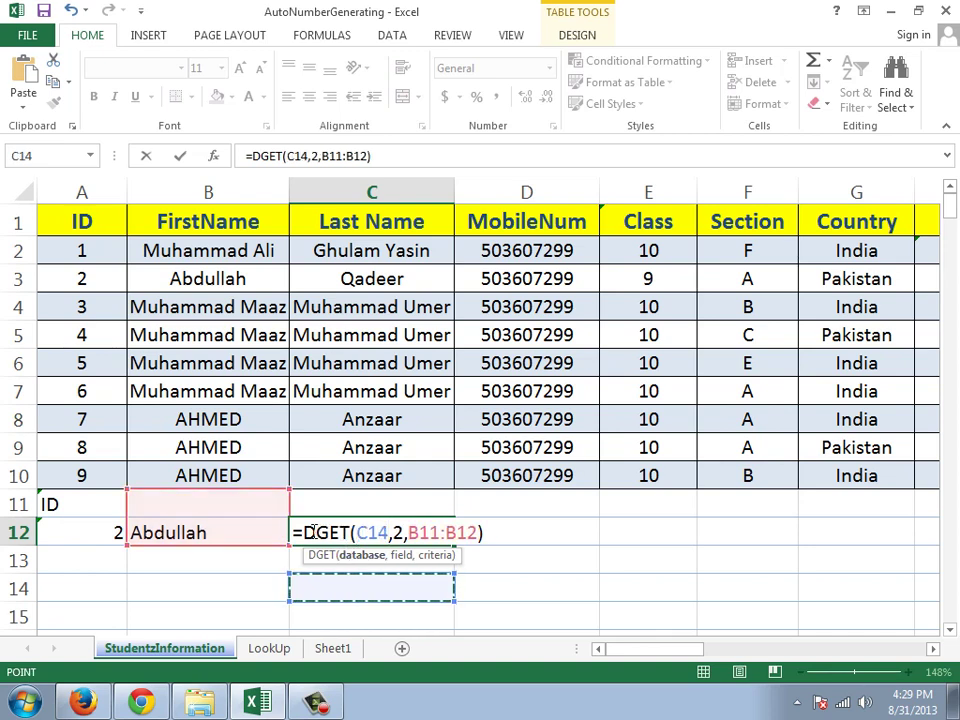
left_click(306, 606)
left_click(327, 568)
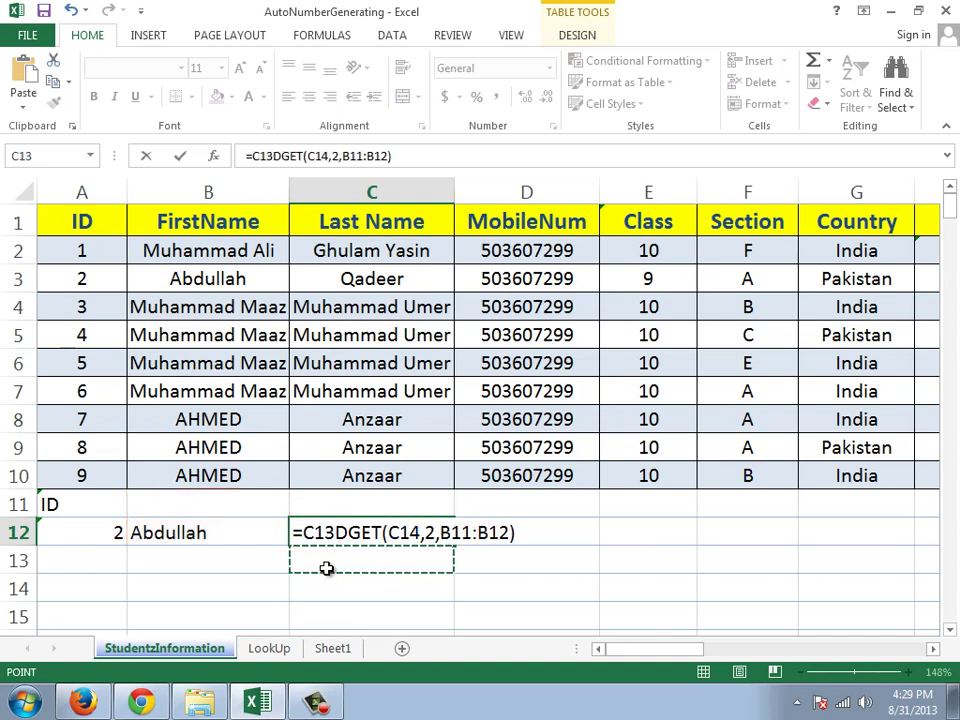
key("Escape")
key("Delete")
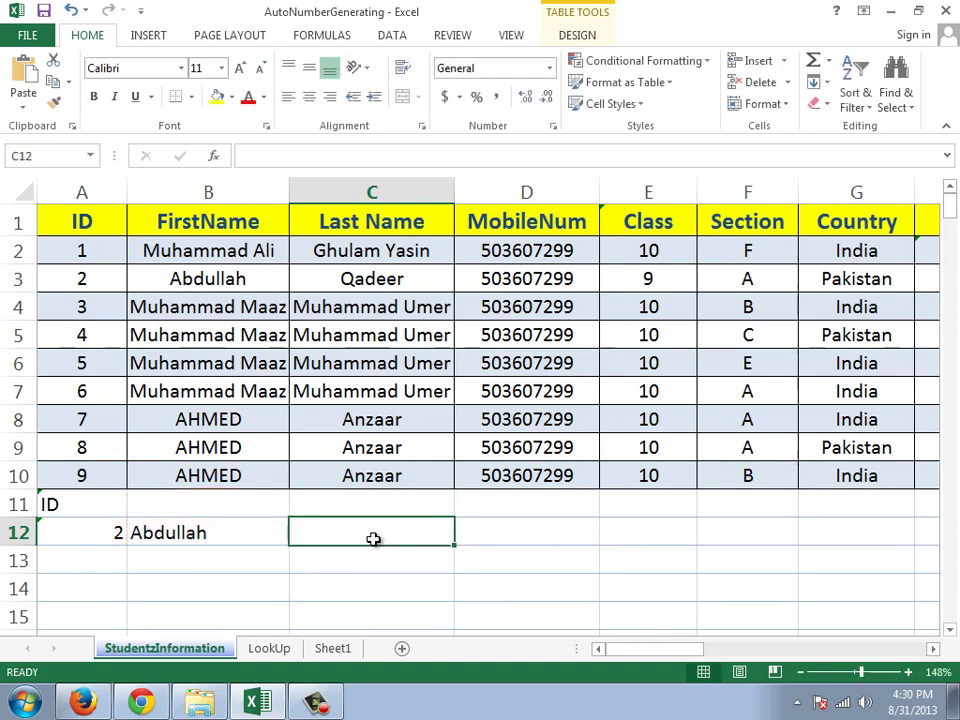
left_click(227, 540)
Copy B12's lookup into C12 and change its field to 3 to return the Last Name.
left_click_drag(288, 545, 446, 542)
left_click(369, 537)
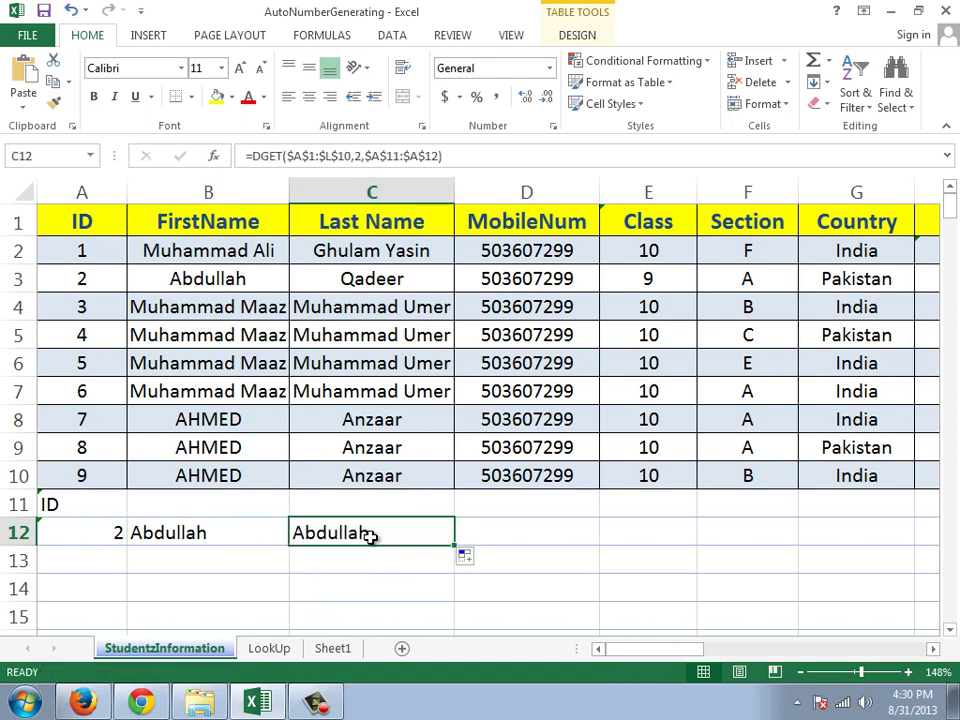
double_click(371, 533)
left_click(468, 537)
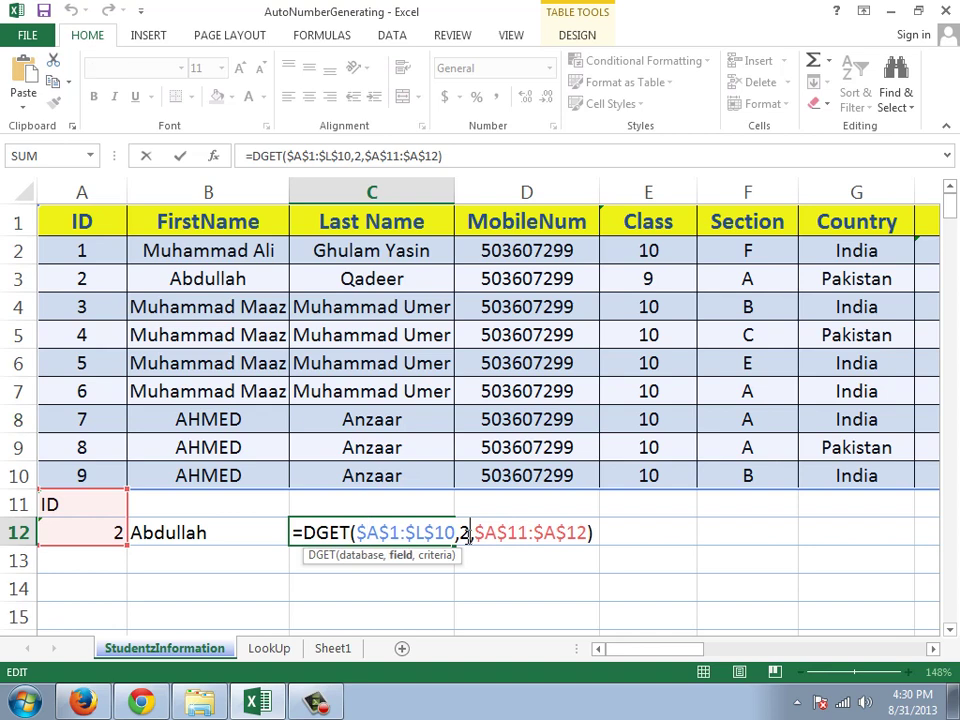
key("BackSpace")
type("3")
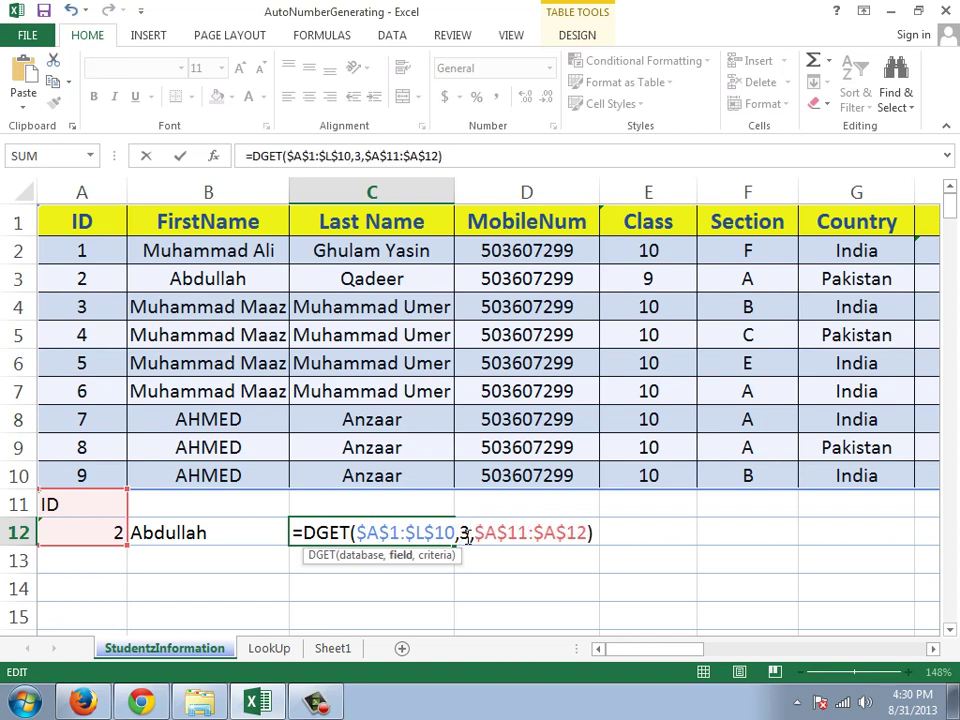
key("ctrl+Return")
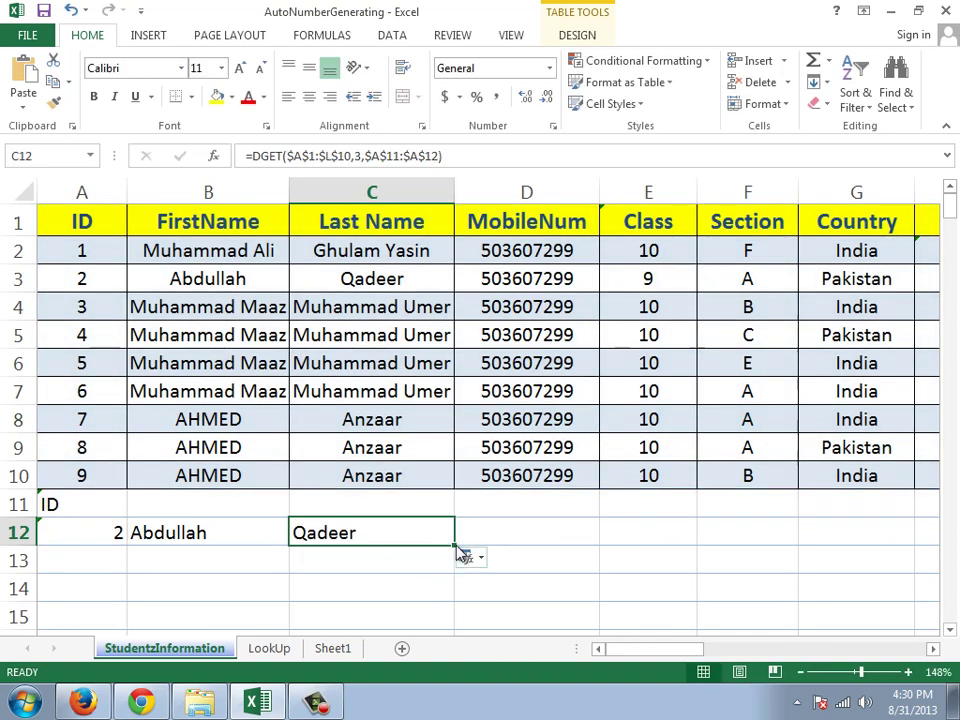
Copy C12's lookup into D12 with field 4 to return the MobileNum.
left_click_drag(456, 550, 551, 545)
double_click(540, 533)
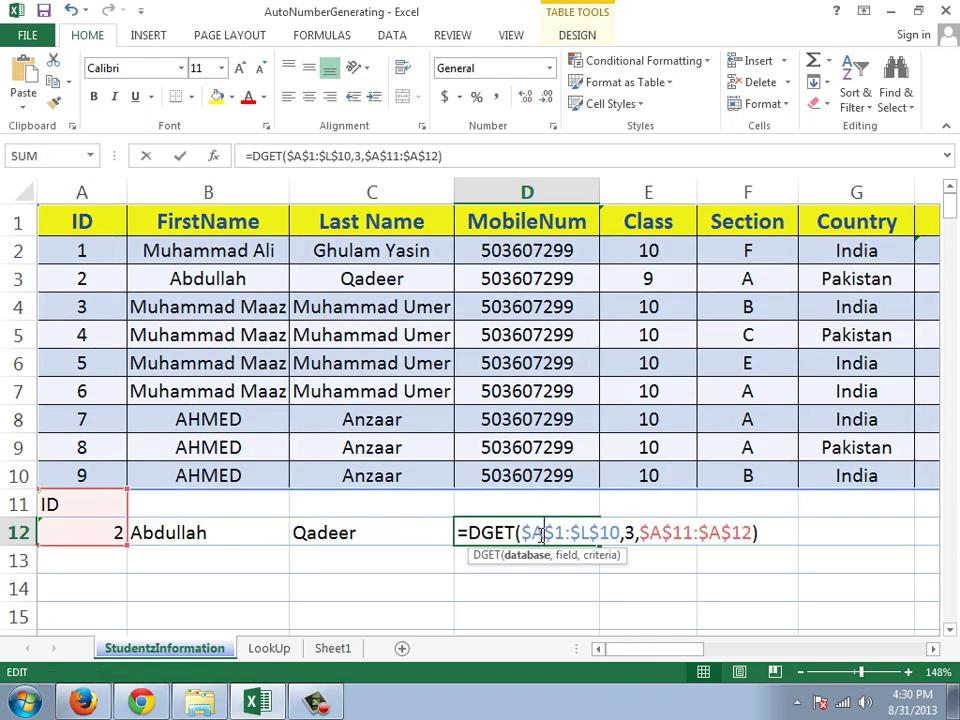
left_click(636, 533)
key("BackSpace")
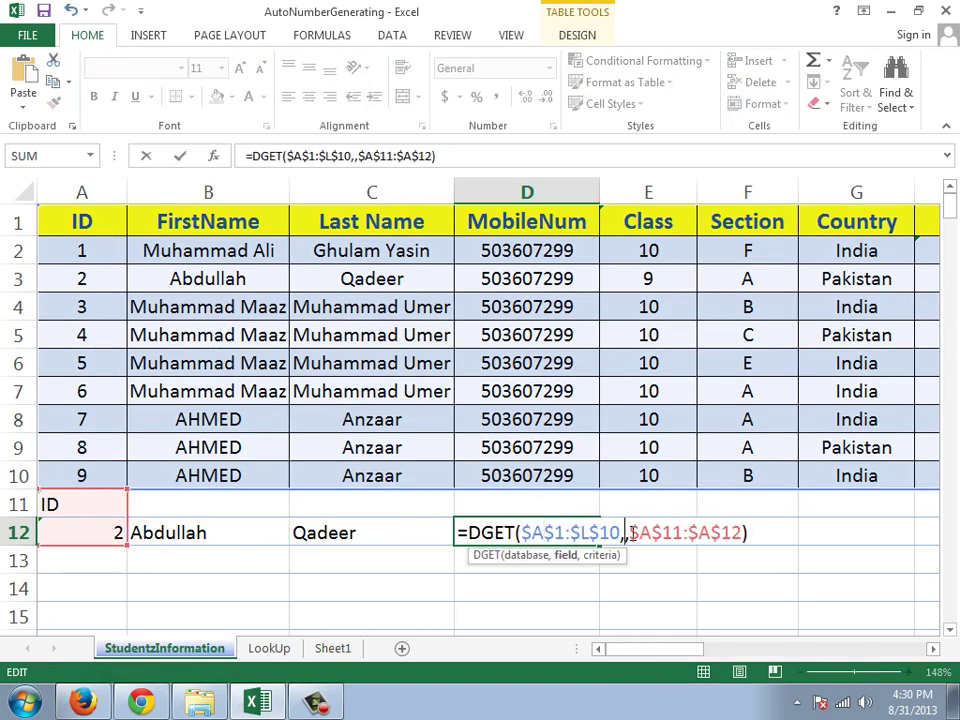
type("4")
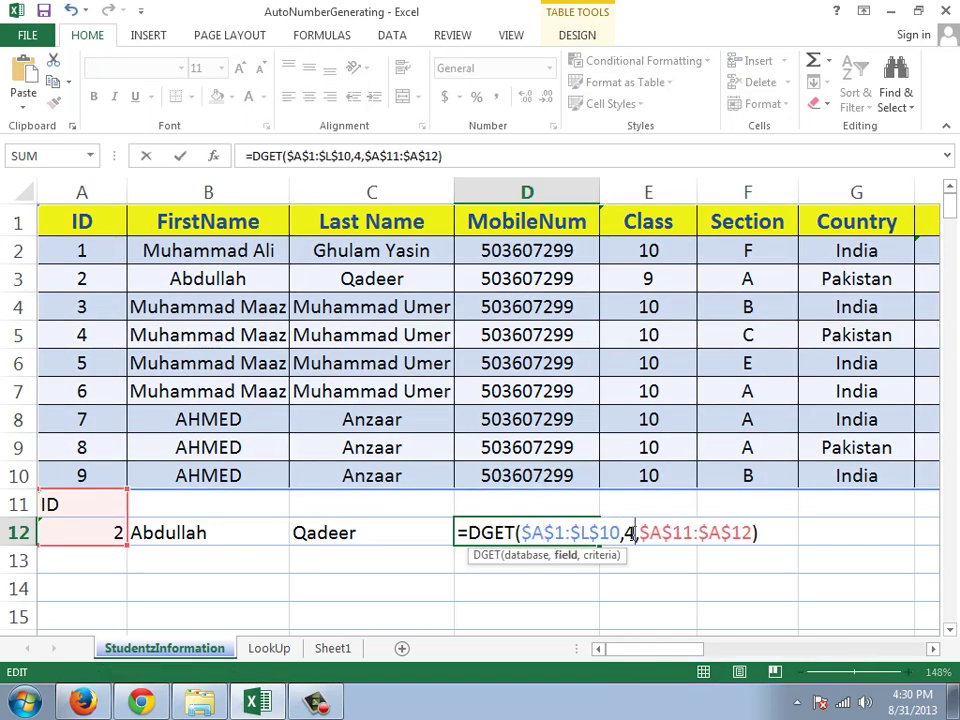
key("Return")
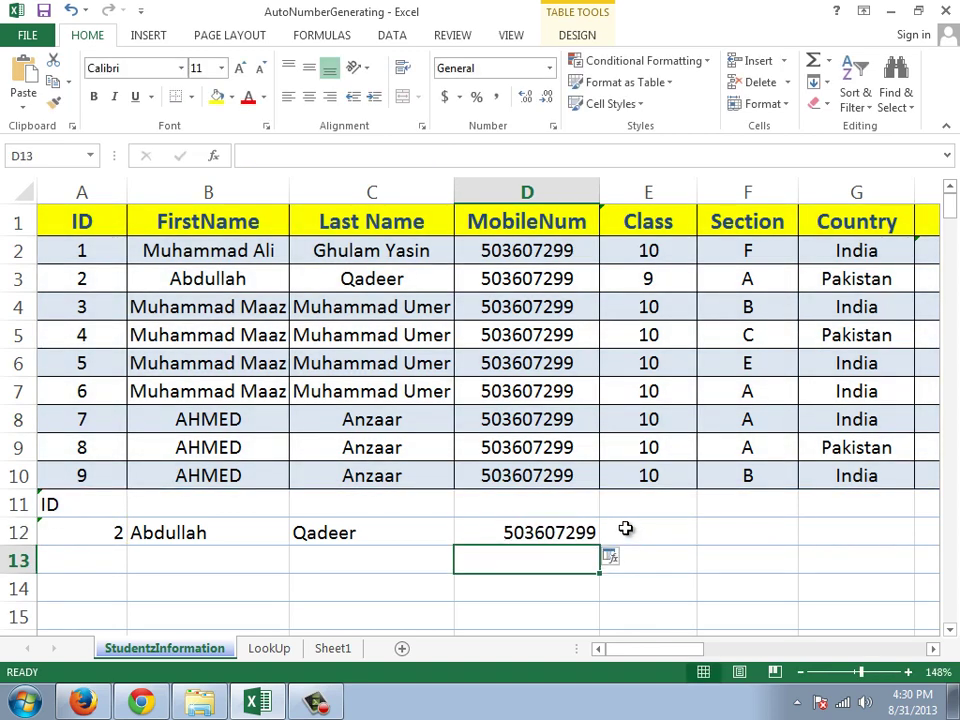
left_click(103, 533)
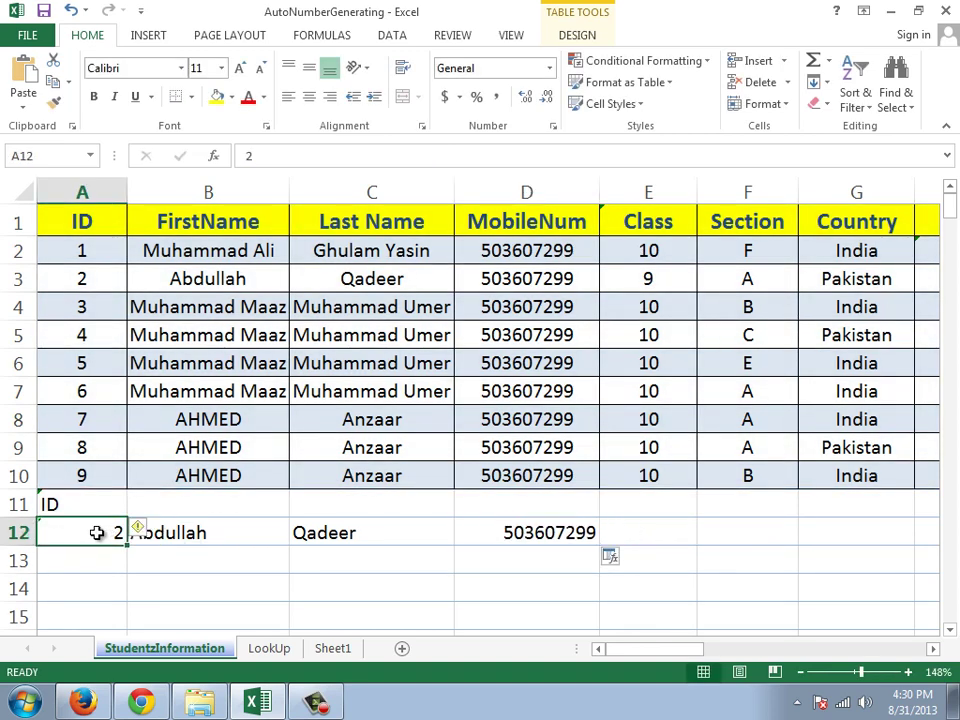
Enter ID 5 in A12 and check the new first name, last name and mobile number in row 12.
type("5")
key("Return")
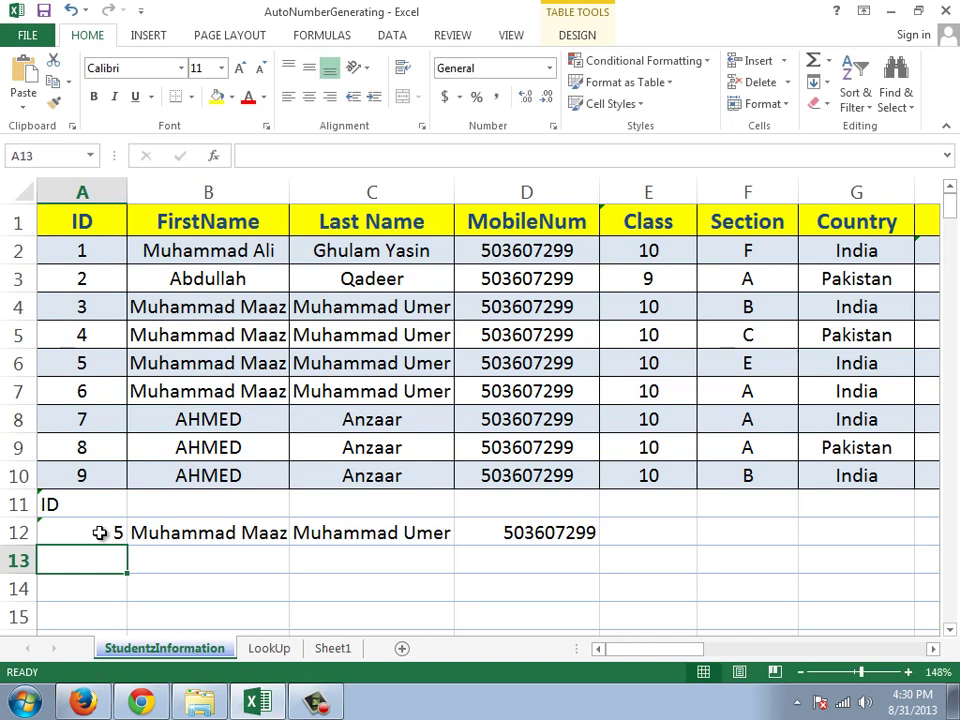
left_click(205, 533)
left_click(305, 534)
left_click_drag(604, 531, 148, 533)
left_click(148, 533)
left_click(122, 532)
left_click_drag(850, 535, 5, 537)
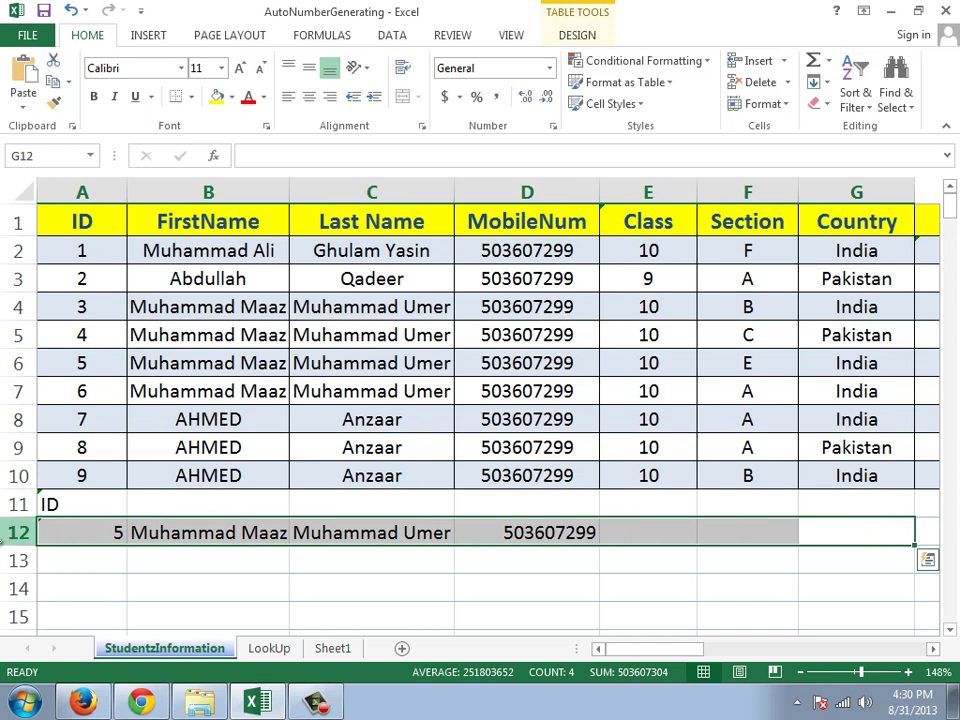